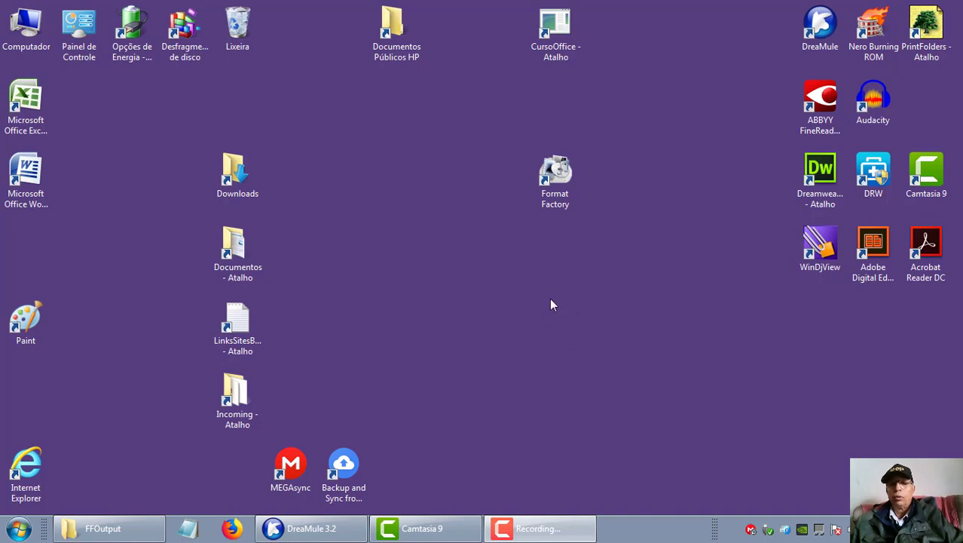
Open Format Factory maximized, look through the audio and video conversion formats, and show the document conversion options.
double_click(555, 187)
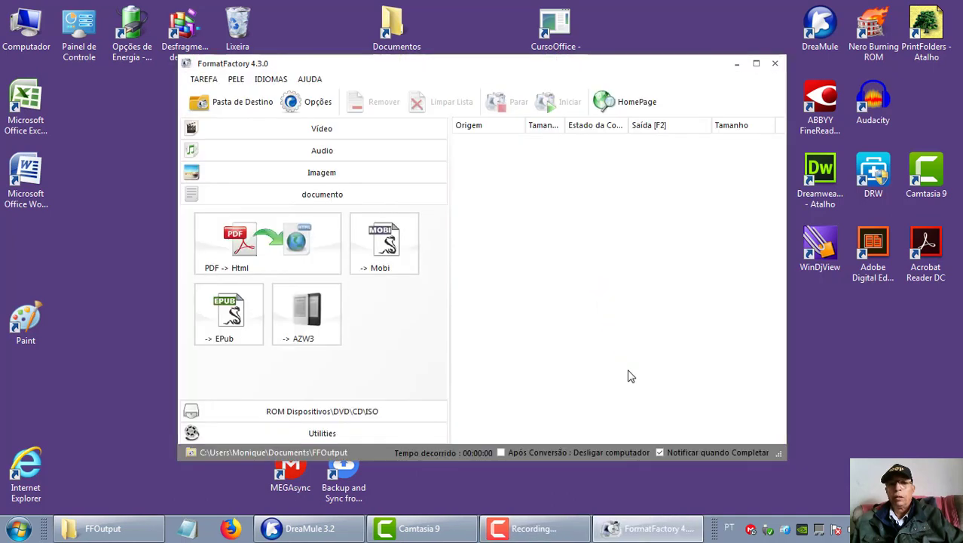
left_click(756, 65)
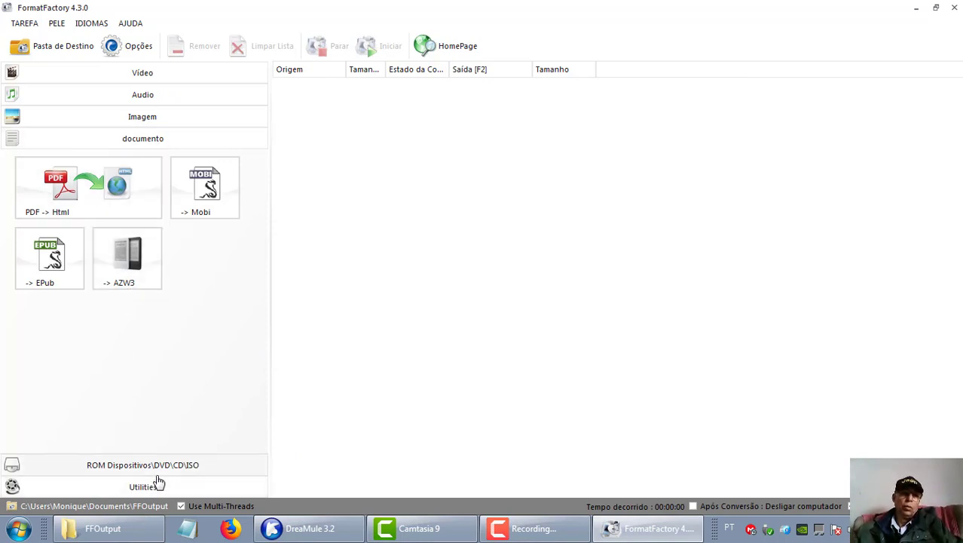
left_click(150, 98)
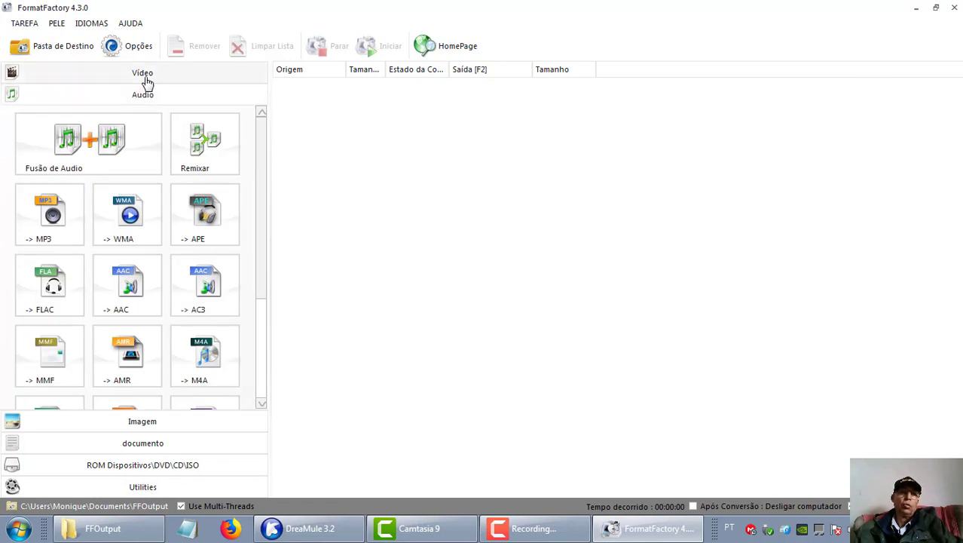
left_click(146, 78)
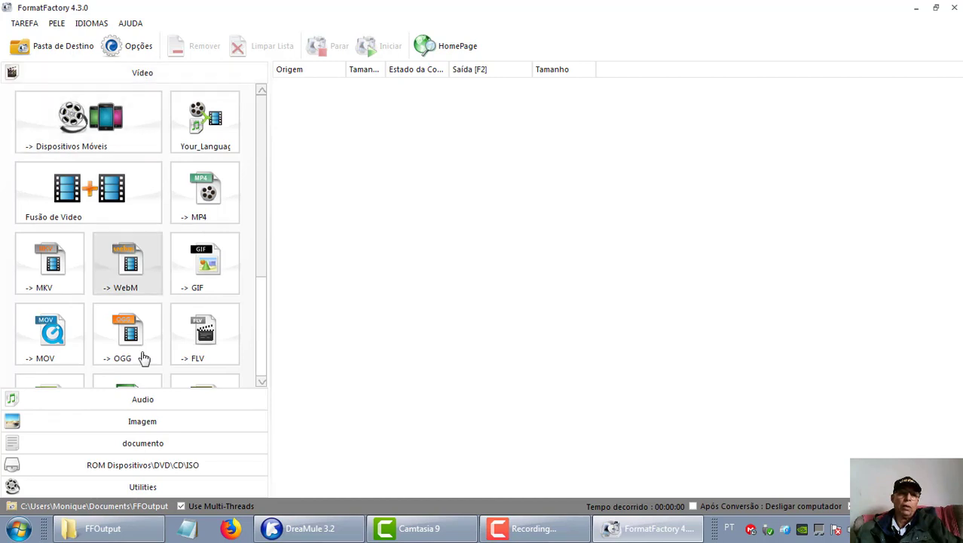
left_click(151, 405)
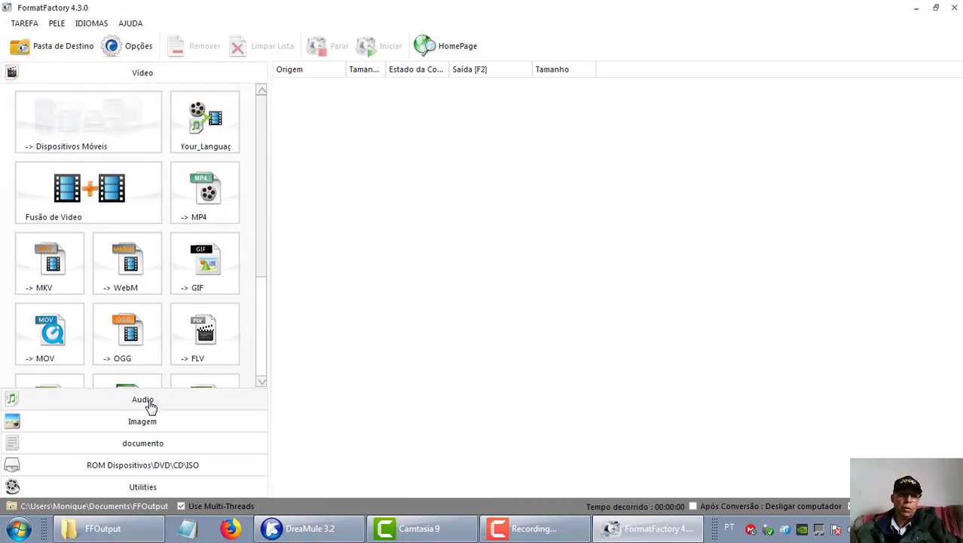
left_click(150, 445)
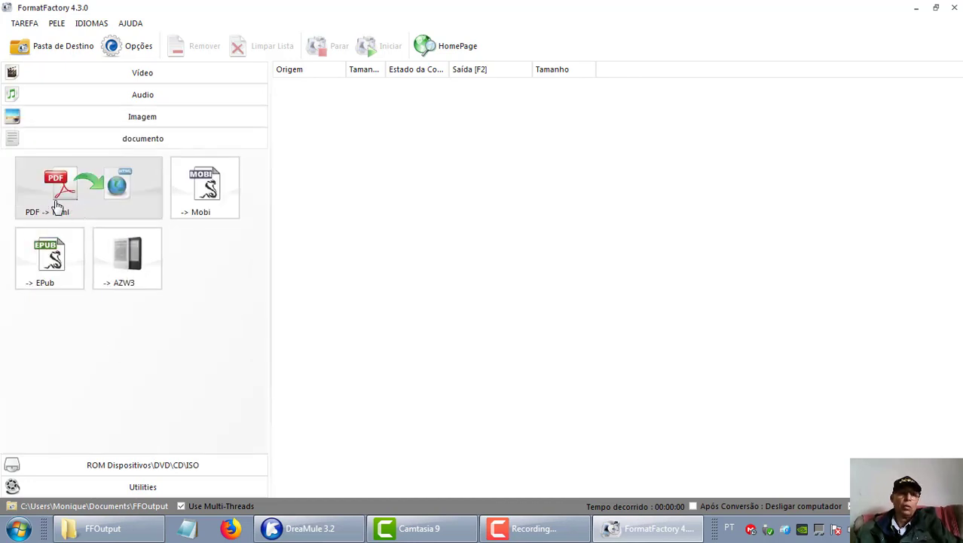
Queue a PDF to Html conversion task for "Edgar Alan Poe - Obras Completas" from the Downloads folder and select it in the task list.
left_click(101, 205)
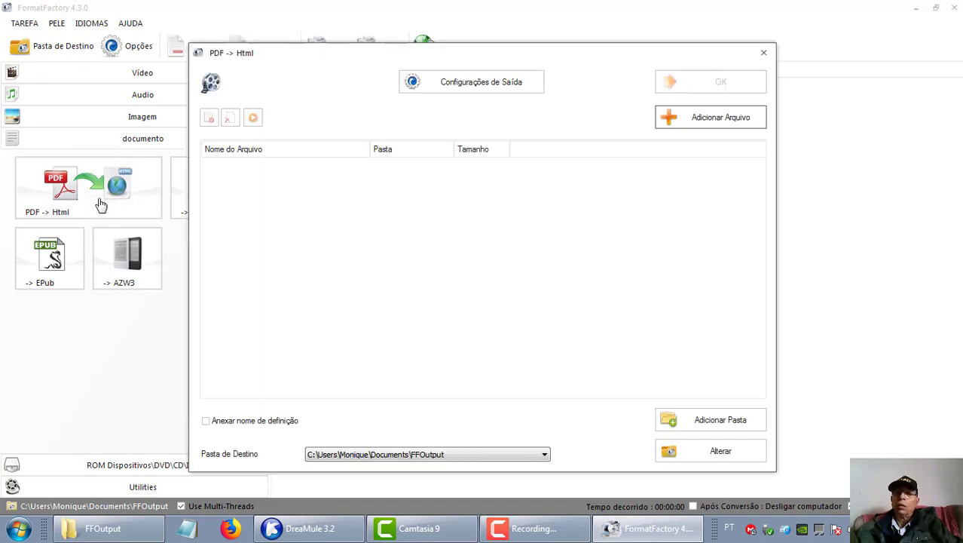
left_click(730, 123)
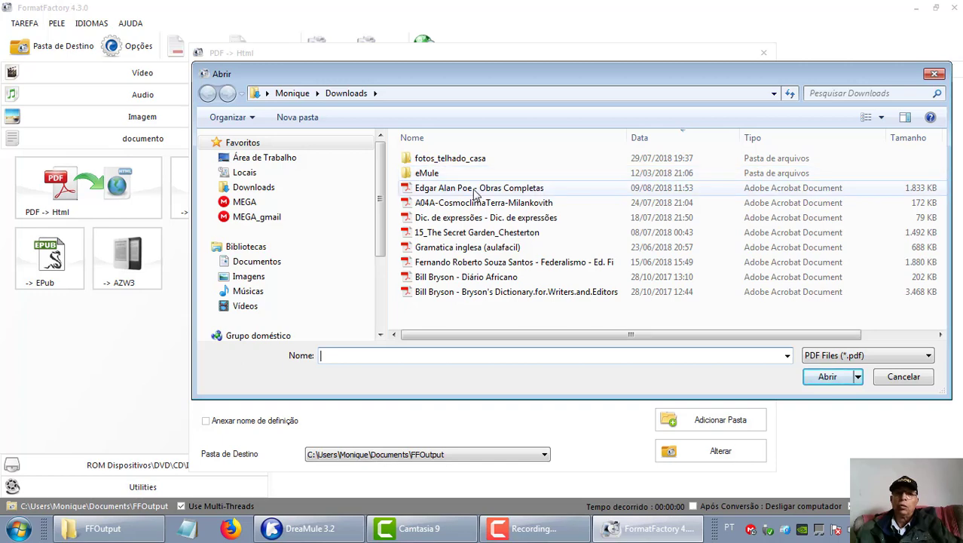
left_click(476, 190)
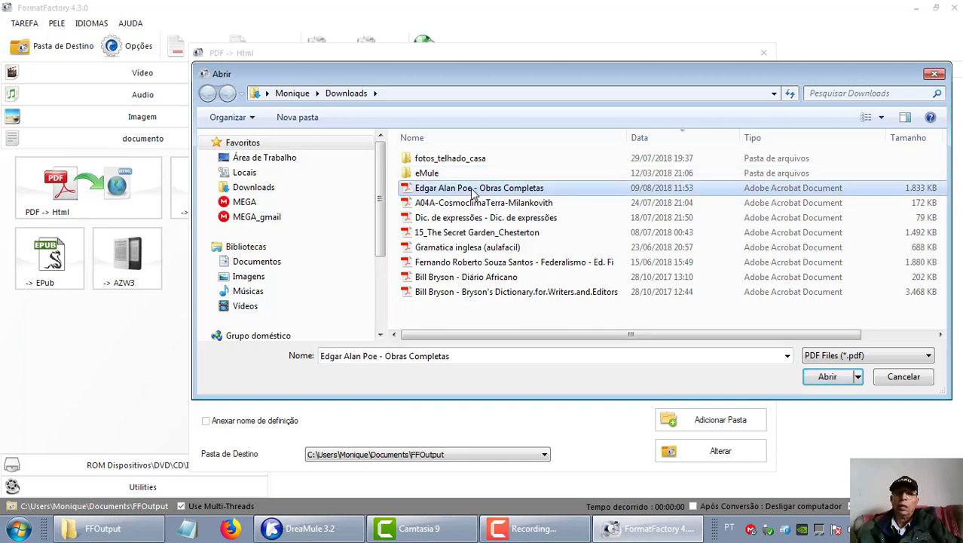
double_click(475, 190)
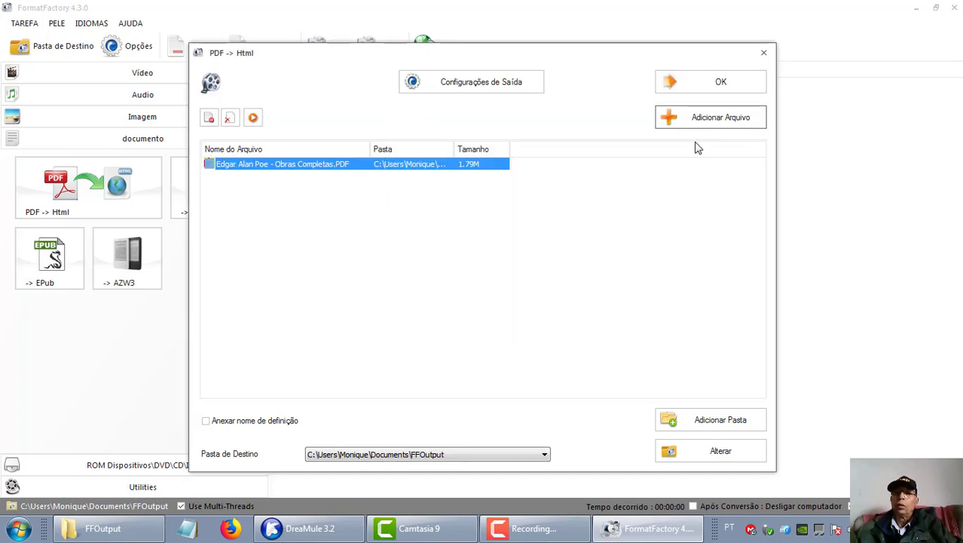
left_click(724, 86)
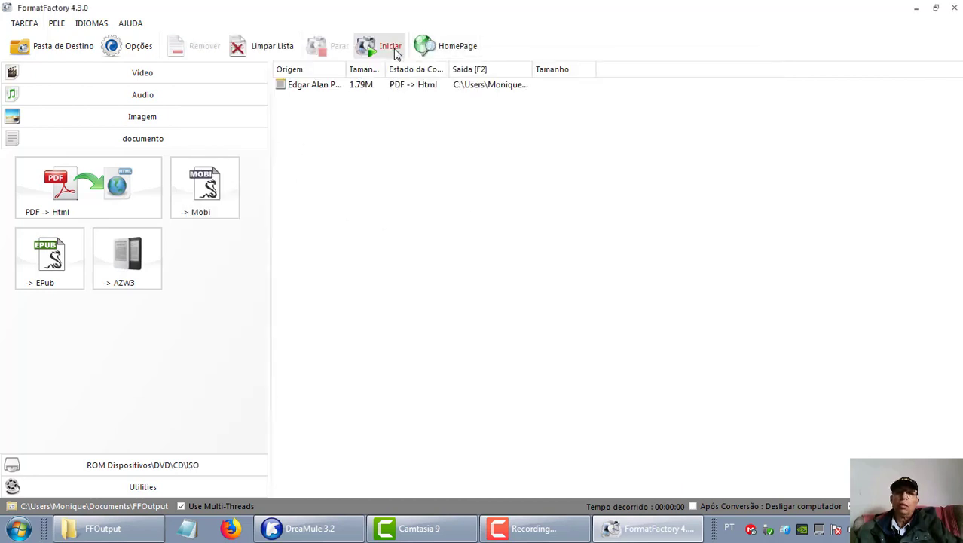
left_click(429, 88)
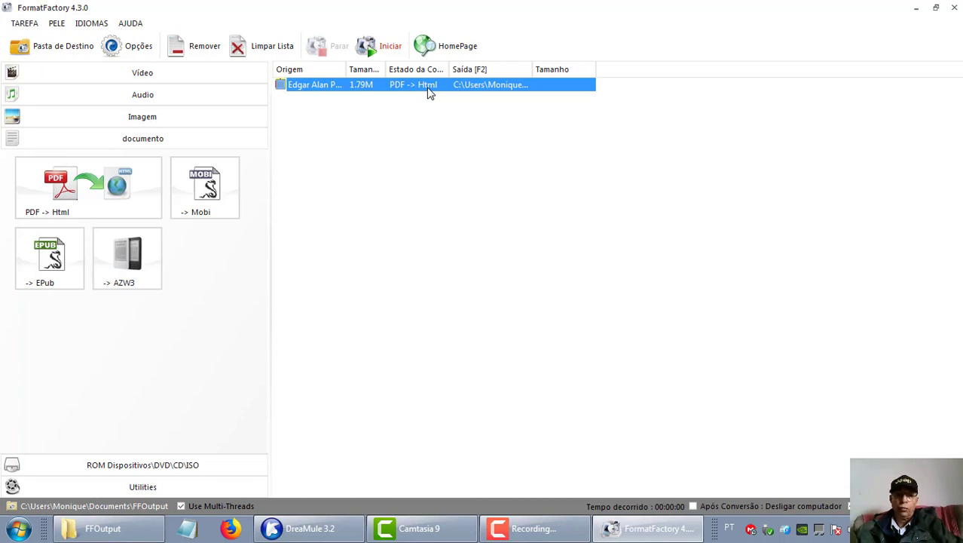
Switch to the FFOutput folder, open the converted HTML file "Edgar Alan Poe - Obras Completas" in Firefox and view its cover page.
left_click(113, 532)
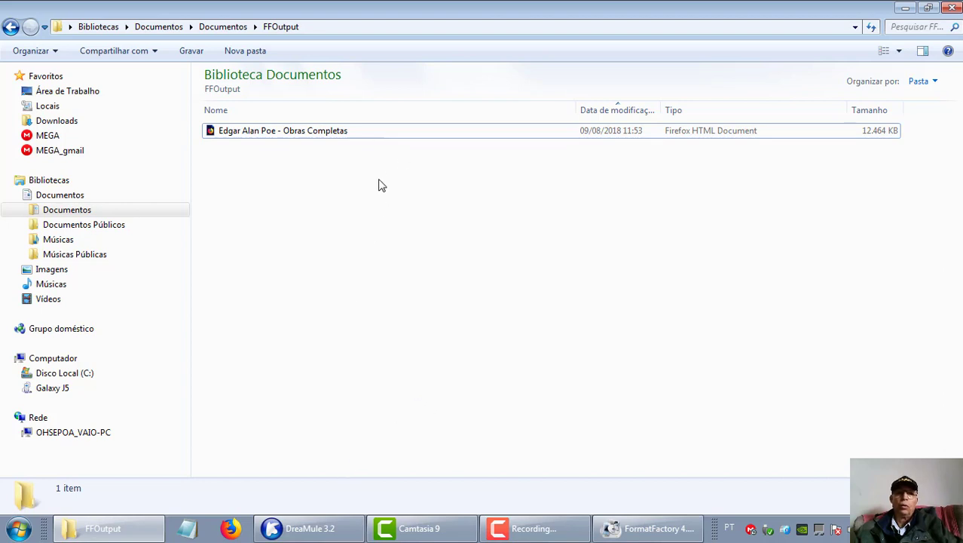
left_click(387, 131)
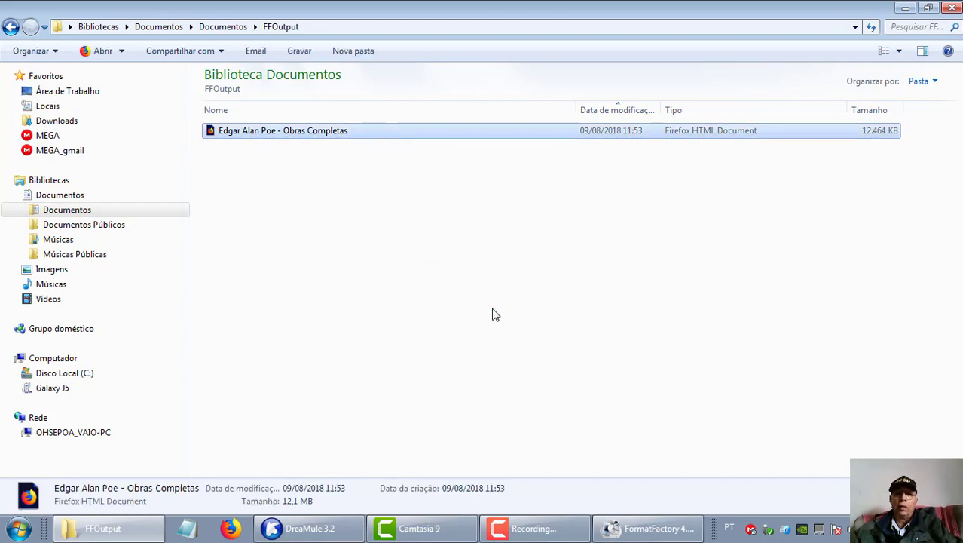
key("Return")
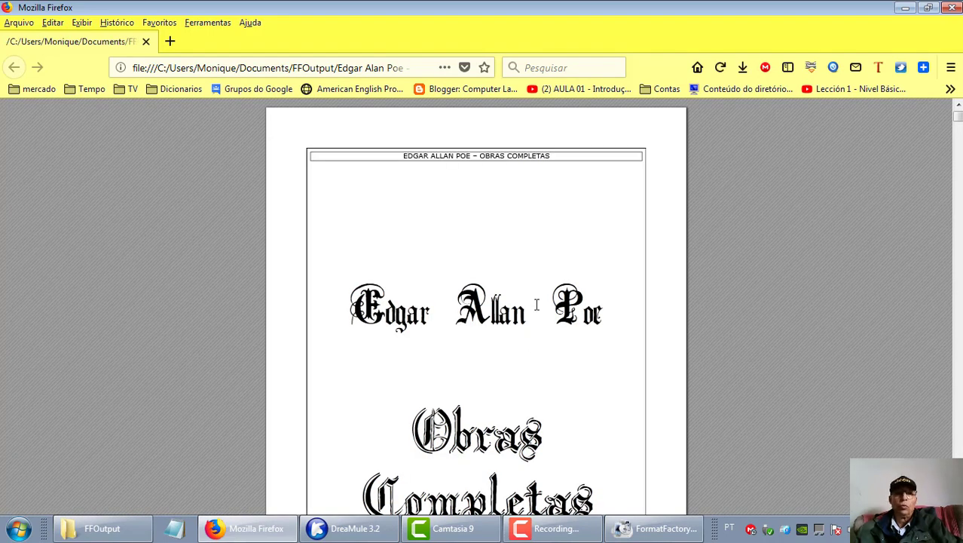
scroll(538, 303, "down", 5)
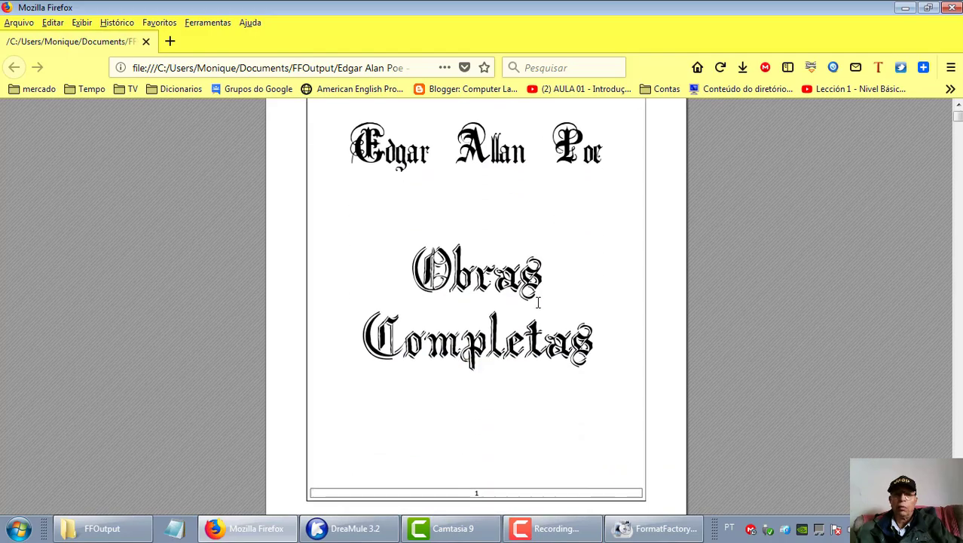
scroll(531, 327, "up", 10)
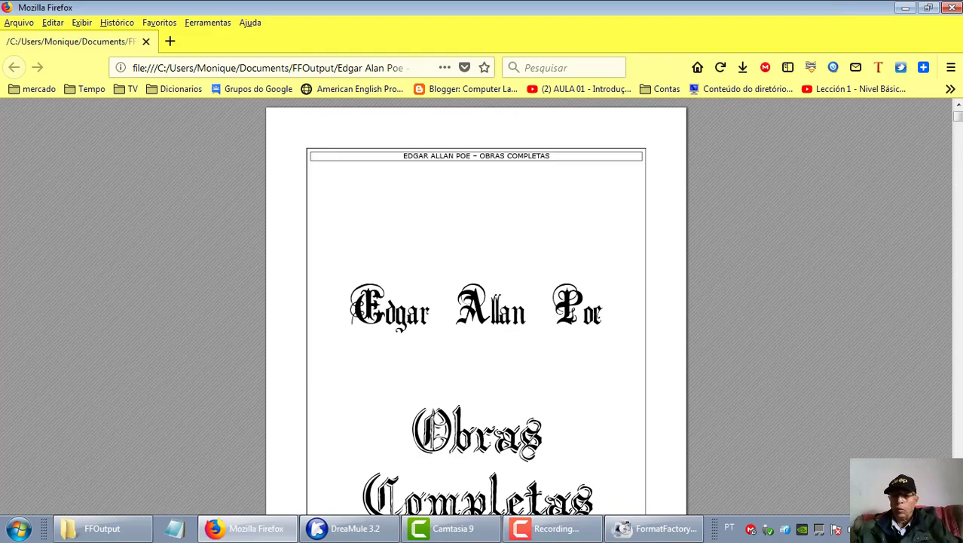
Examine the enlarged cover and biography pages of the converted HTML book, and close the browser.
key("ctrl+plus")
key("ctrl+plus")
key("ctrl+plus")
key("ctrl+plus")
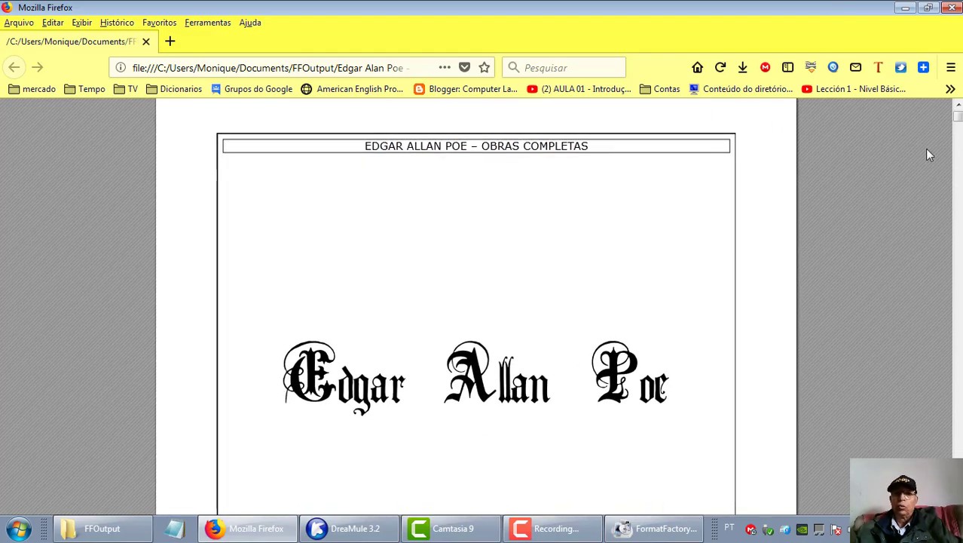
scroll(800, 172, "down", 10)
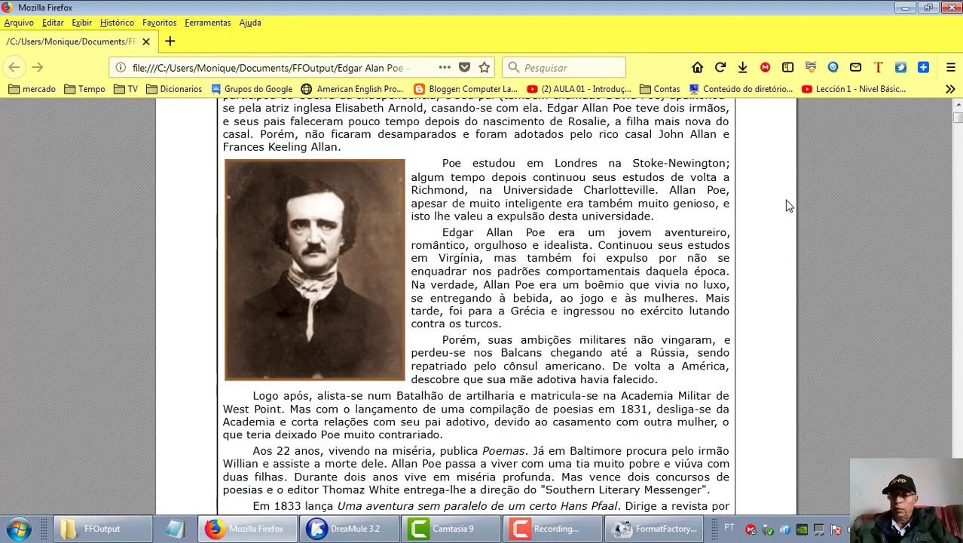
key("ctrl+plus")
key("ctrl+plus")
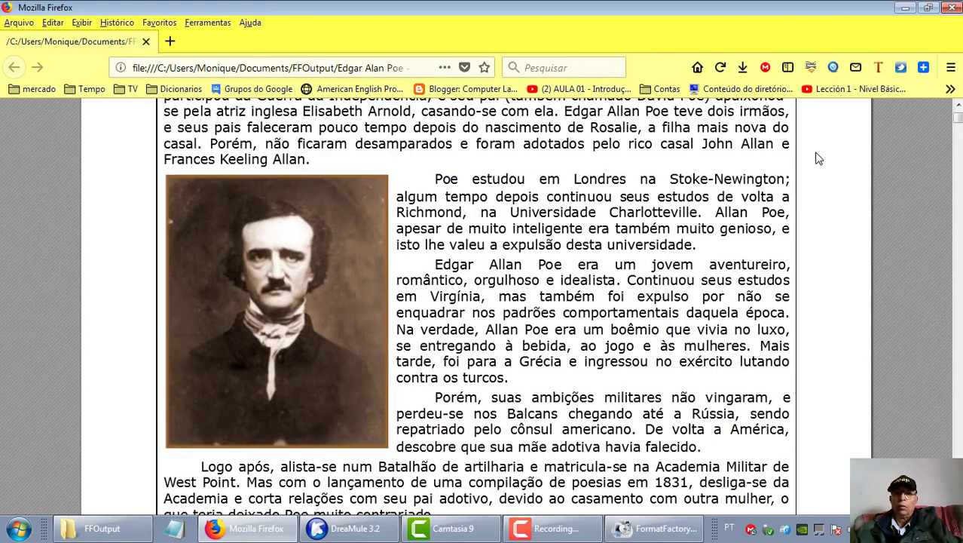
scroll(712, 335, "up", 3)
scroll(712, 334, "up", 5)
scroll(711, 339, "down", 3)
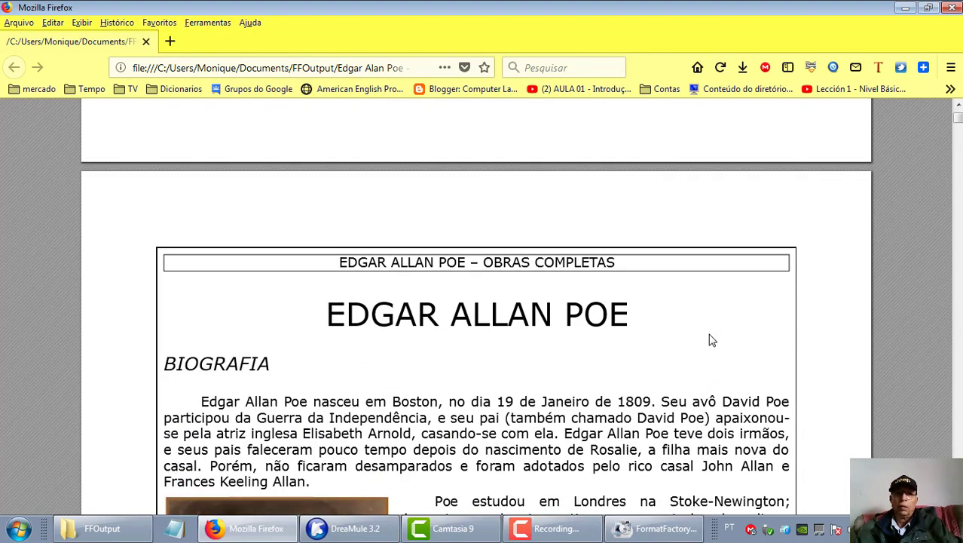
left_click(953, 8)
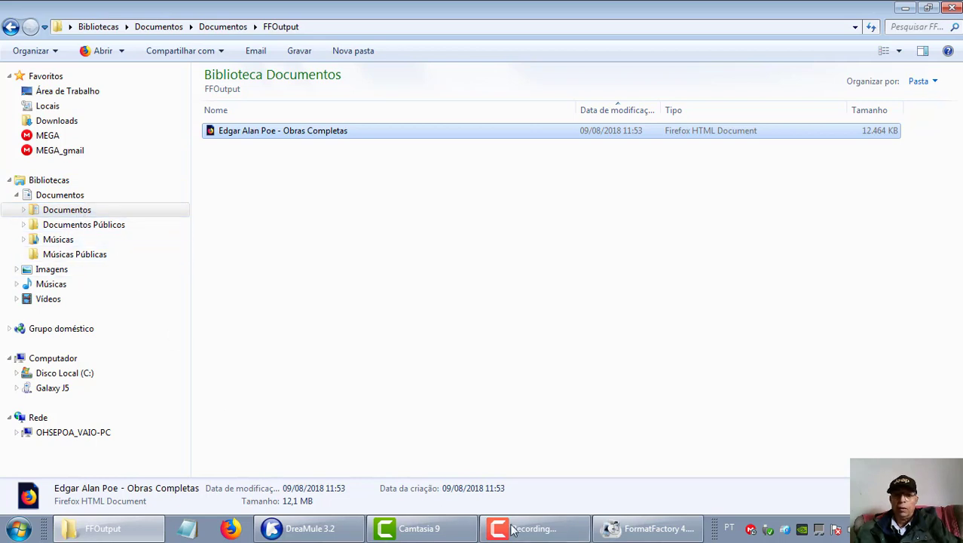
Switch back to Format Factory and queue a Mobi conversion task for the "Edgar Alan Poe - Obras Completas" PDF.
mouse_move(662, 538)
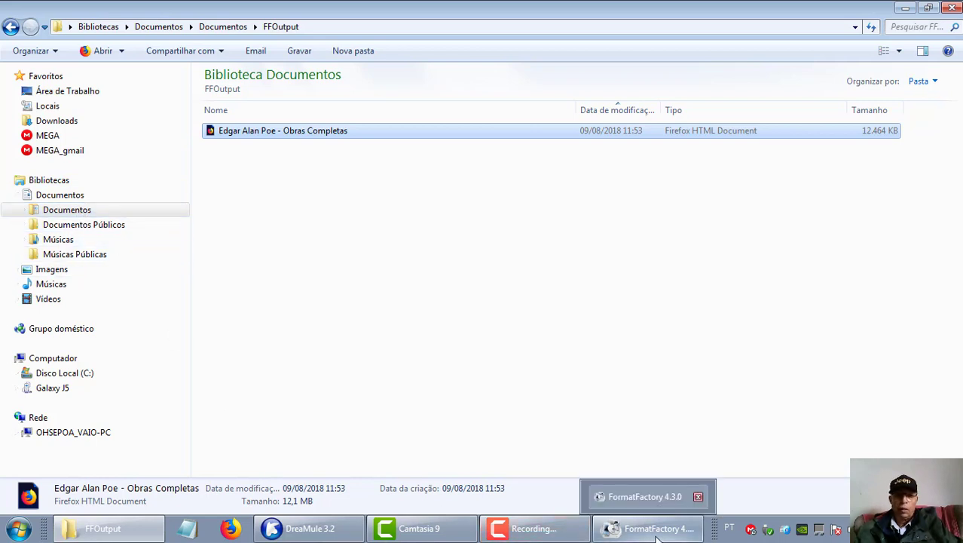
left_click(658, 537)
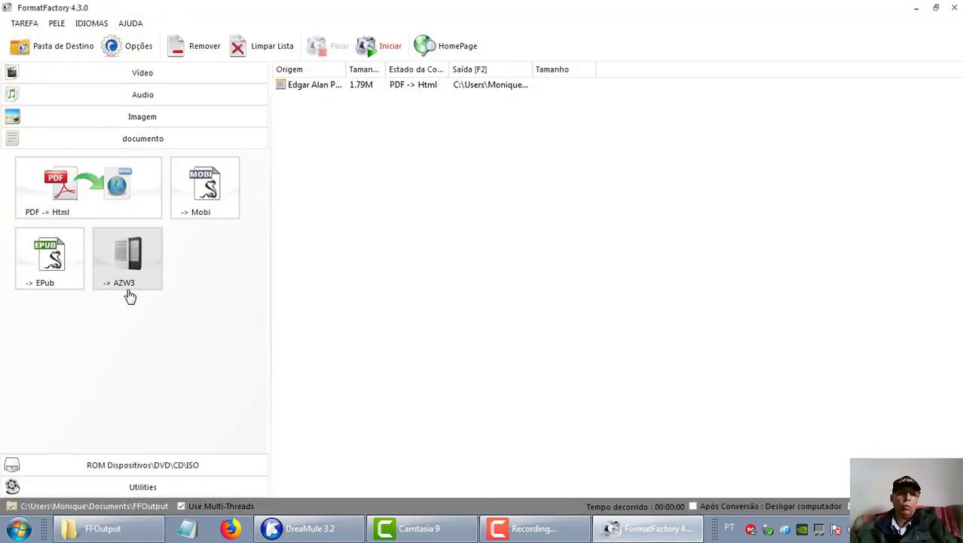
left_click(216, 198)
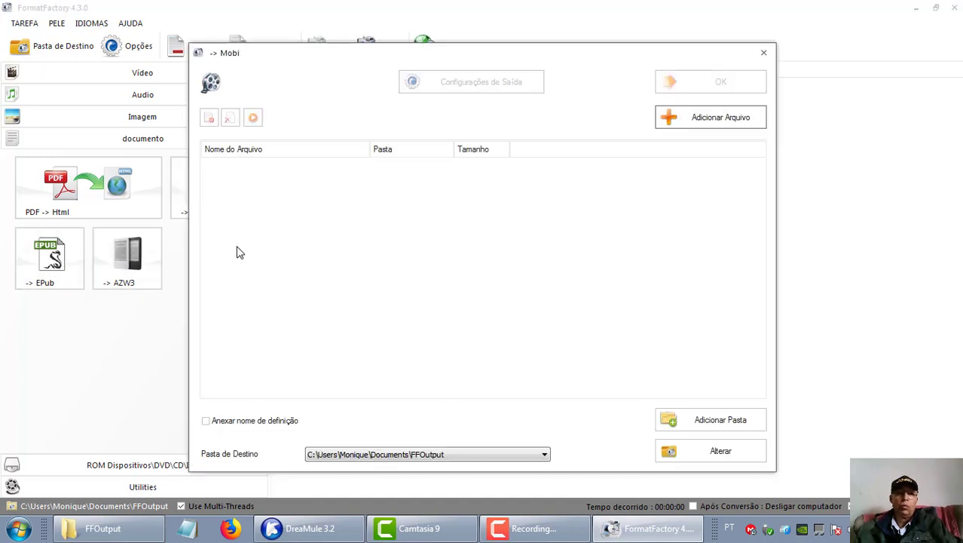
left_click(675, 121)
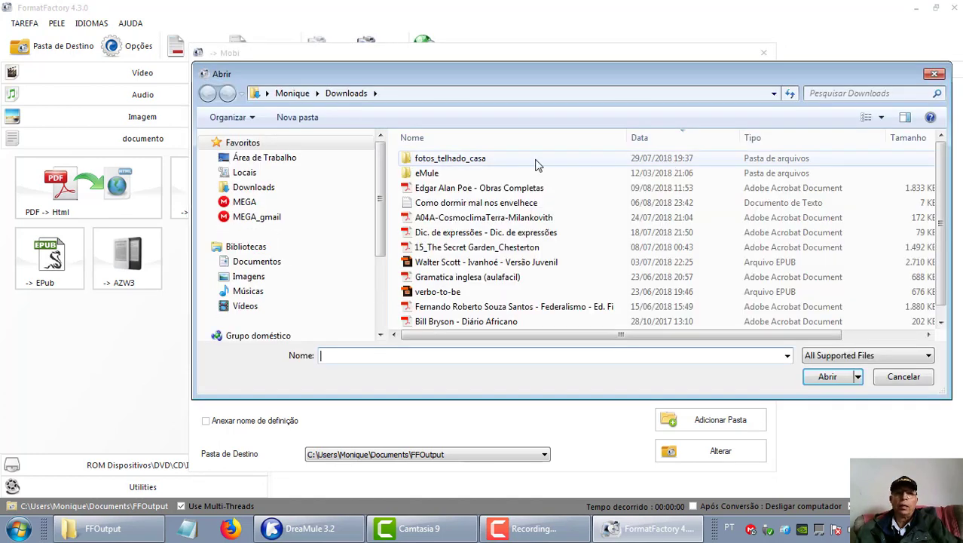
double_click(468, 189)
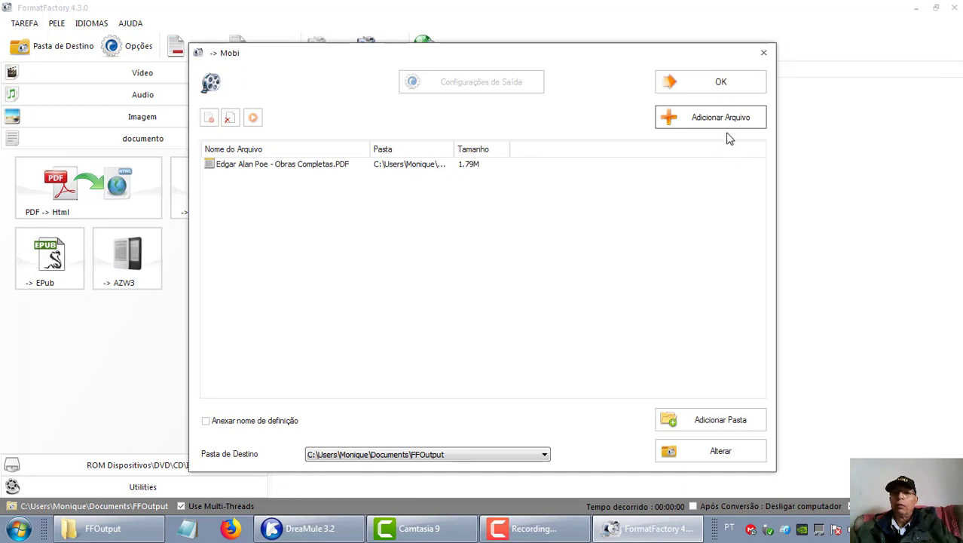
left_click(722, 83)
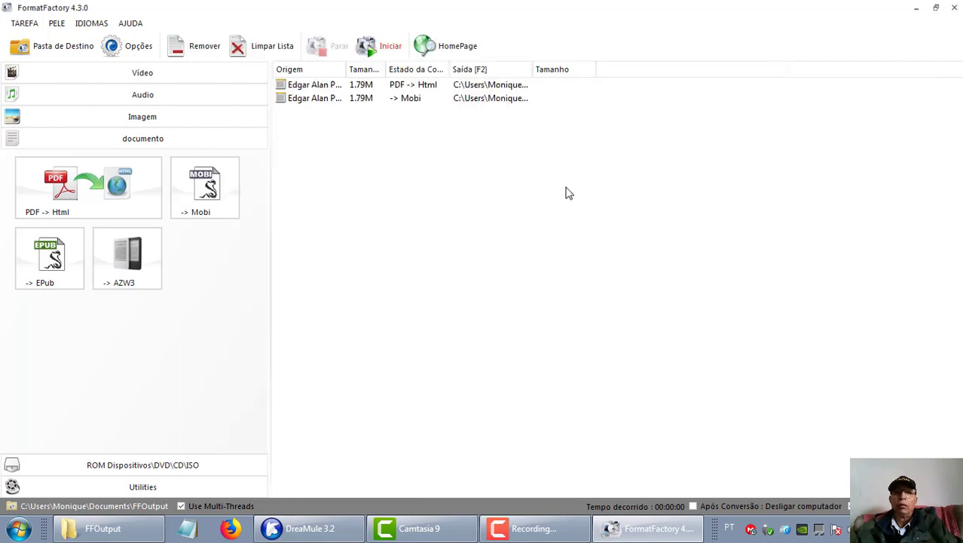
Clear all conversion tasks from the task list.
right_click(326, 102)
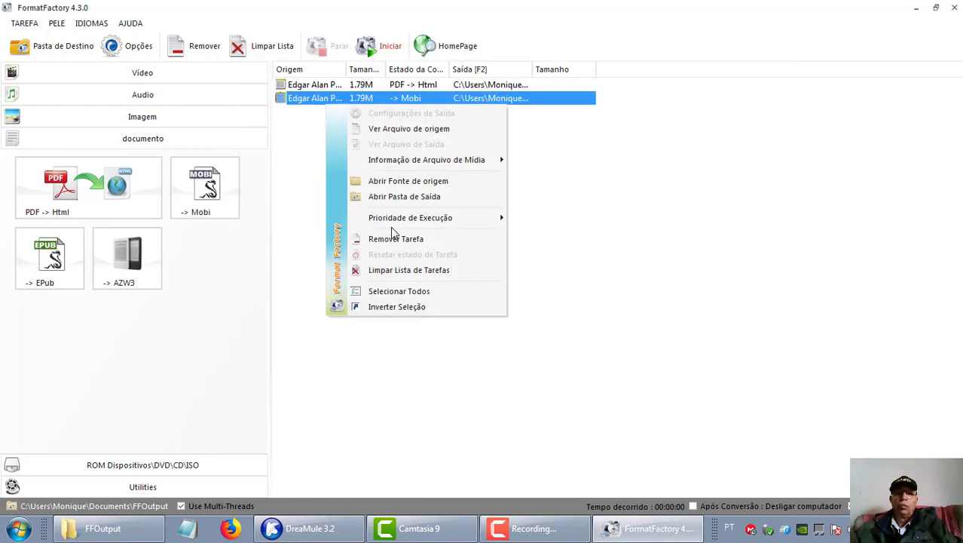
left_click(299, 187)
left_click(317, 104)
right_click(318, 104)
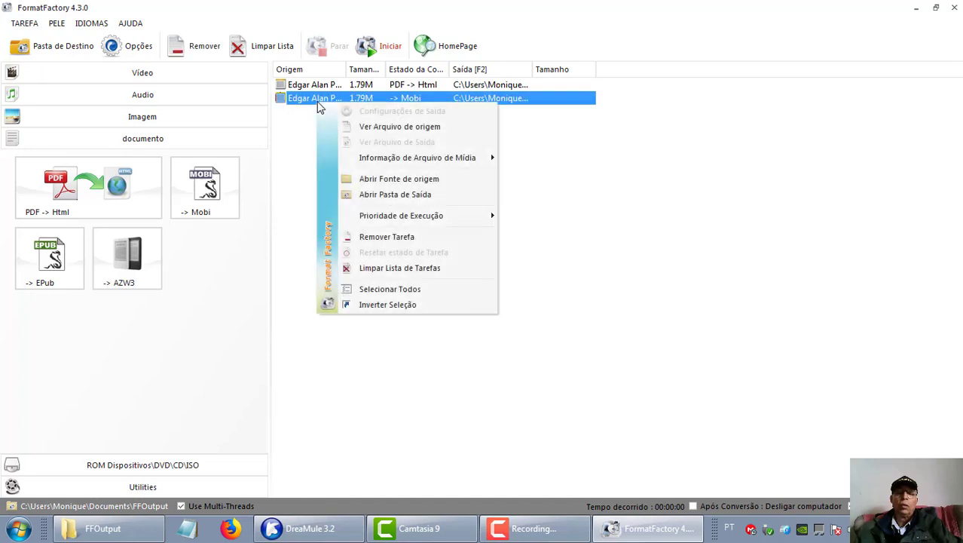
left_click(424, 269)
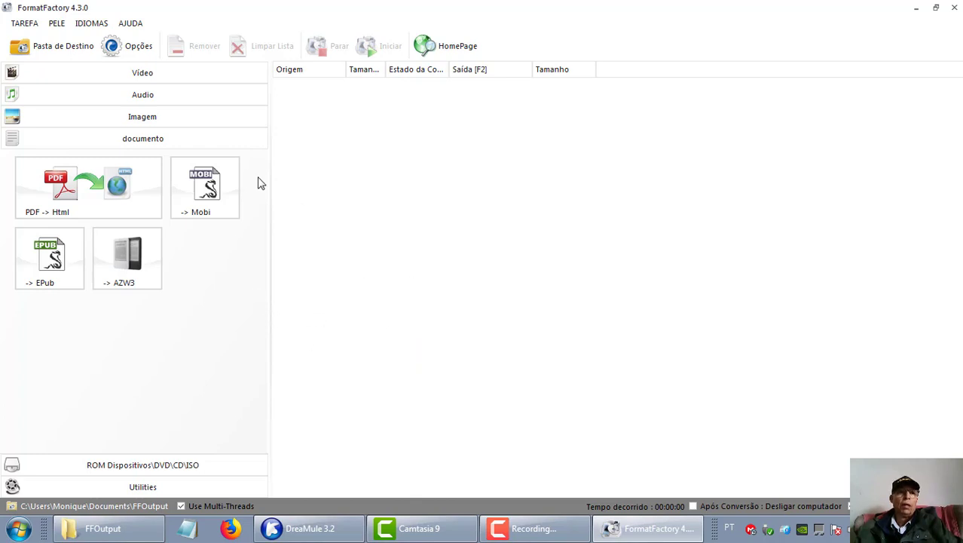
Look at the destination folder setting and its folder chooser in the program options, and close them without changes.
left_click(144, 53)
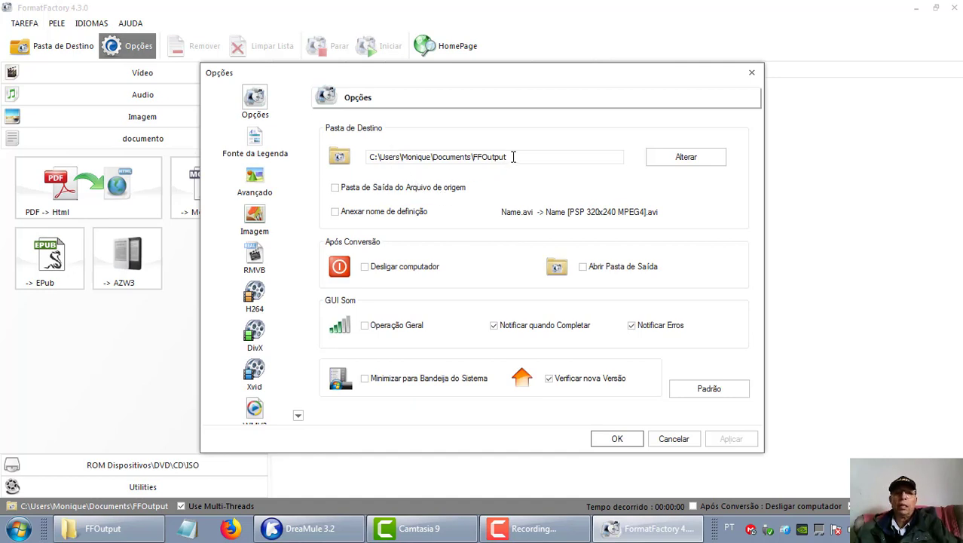
left_click(686, 157)
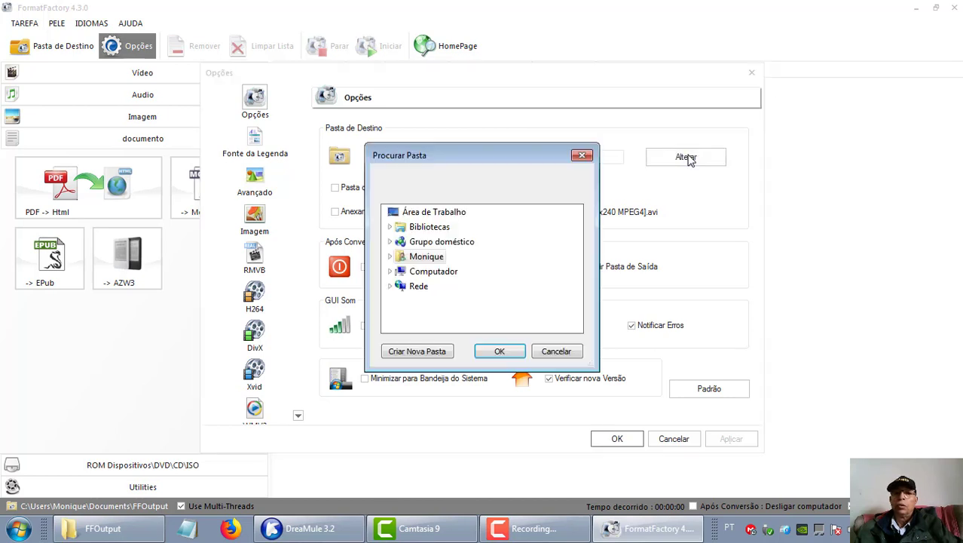
left_click(582, 156)
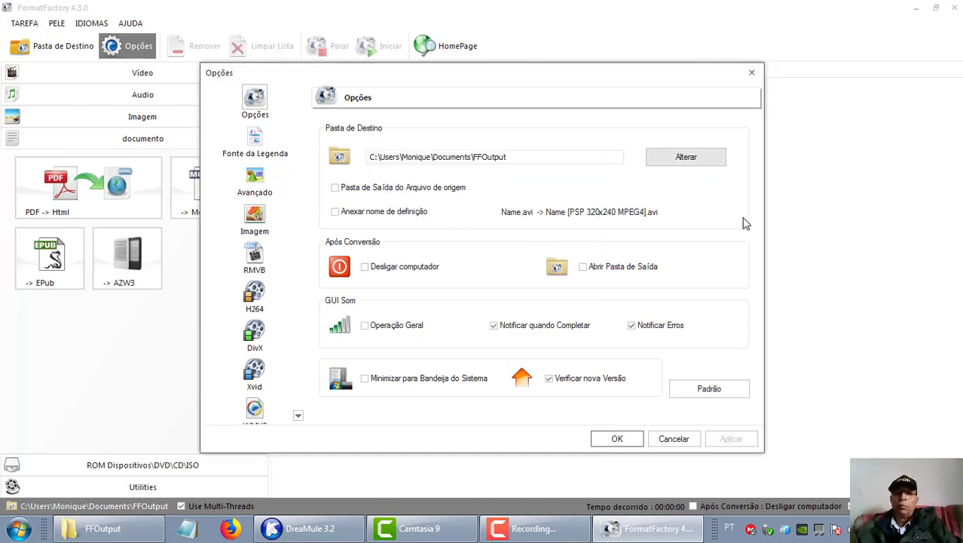
left_click(752, 74)
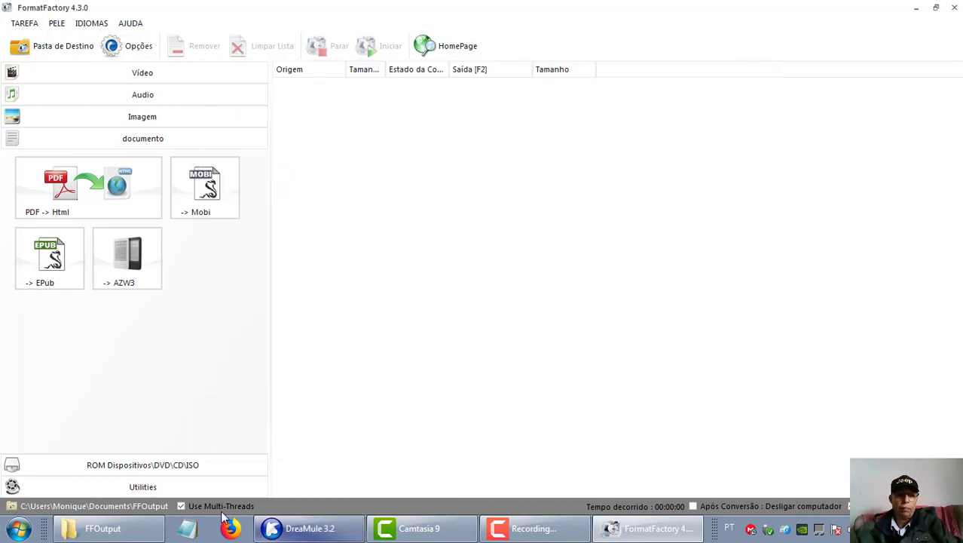
Switch to the file explorer, sort the Documents folder by name to find and open FFOutput, and return to Format Factory.
left_click(105, 528)
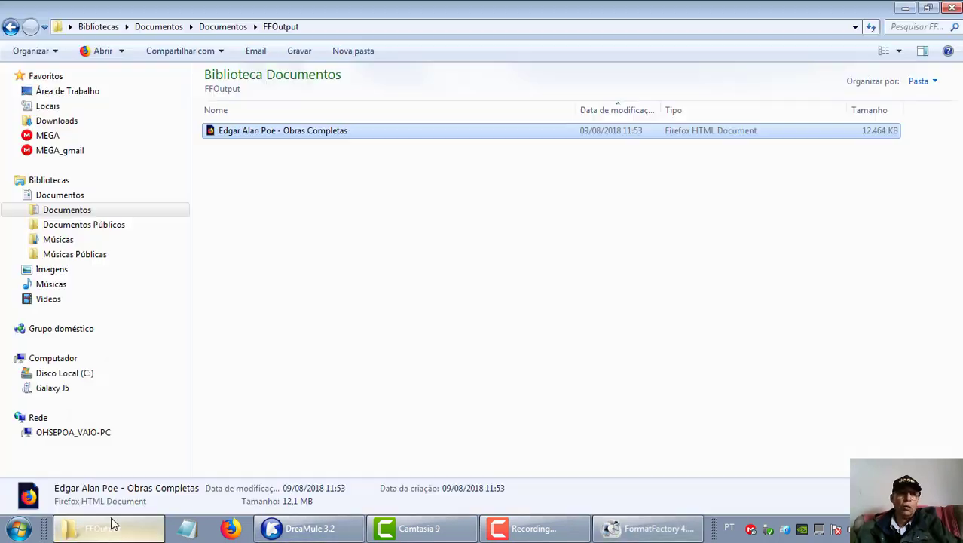
left_click(32, 212)
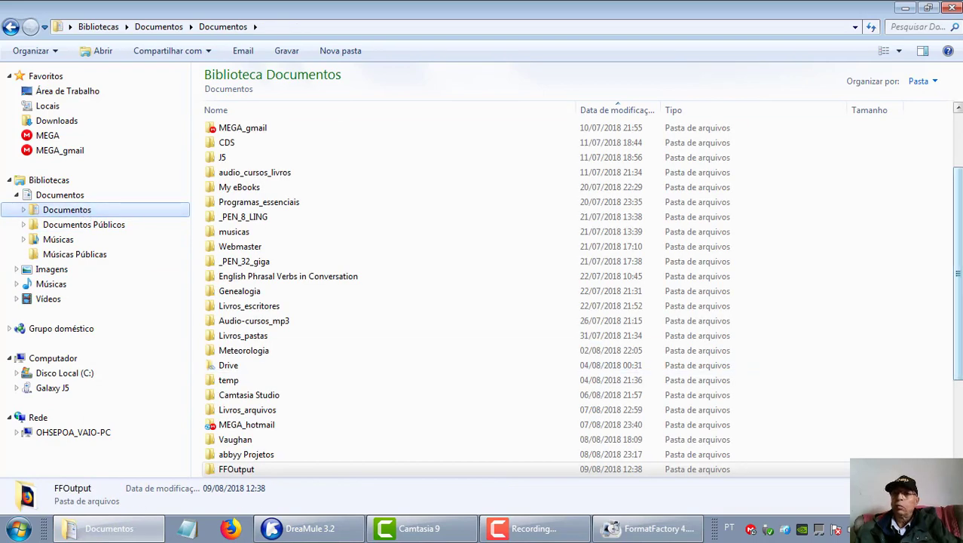
left_click_drag(961, 218, 961, 249)
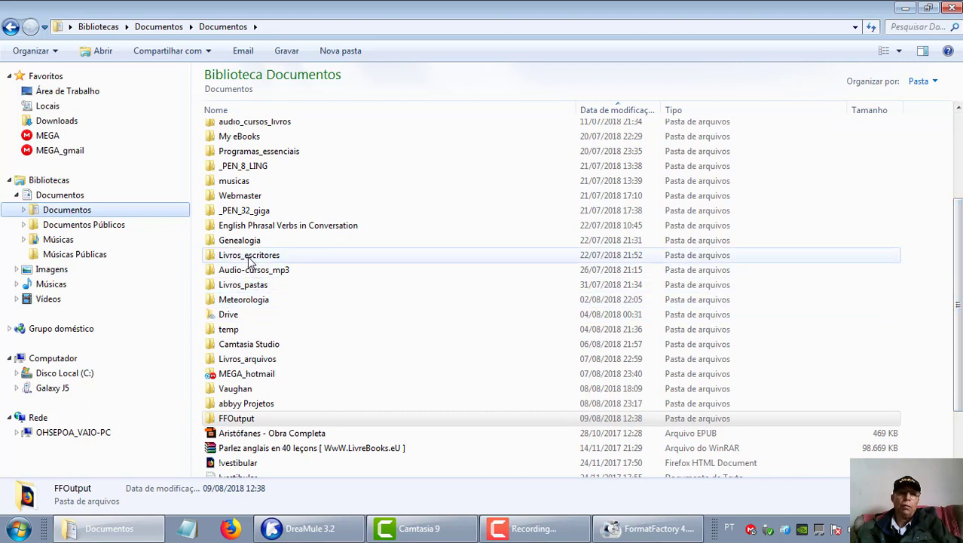
left_click(272, 112)
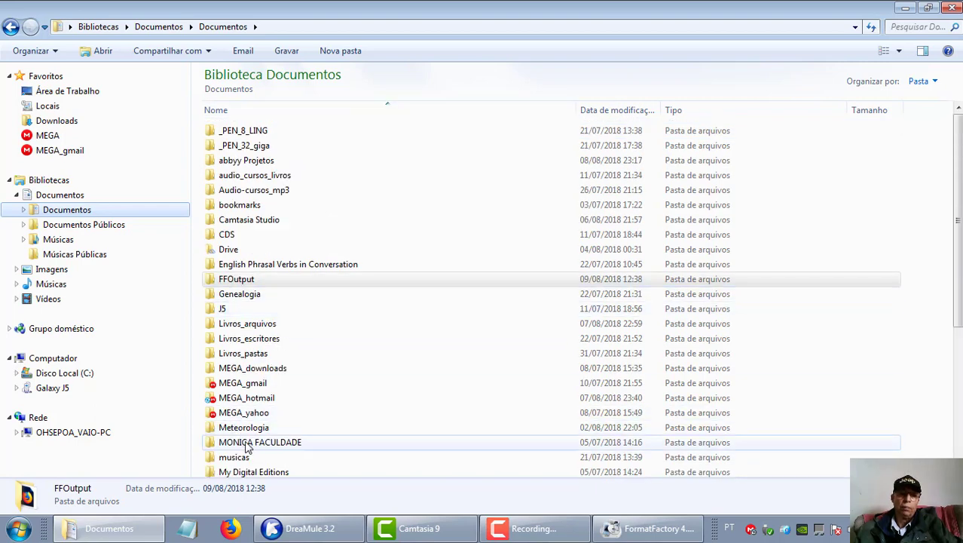
left_click(242, 281)
double_click(241, 281)
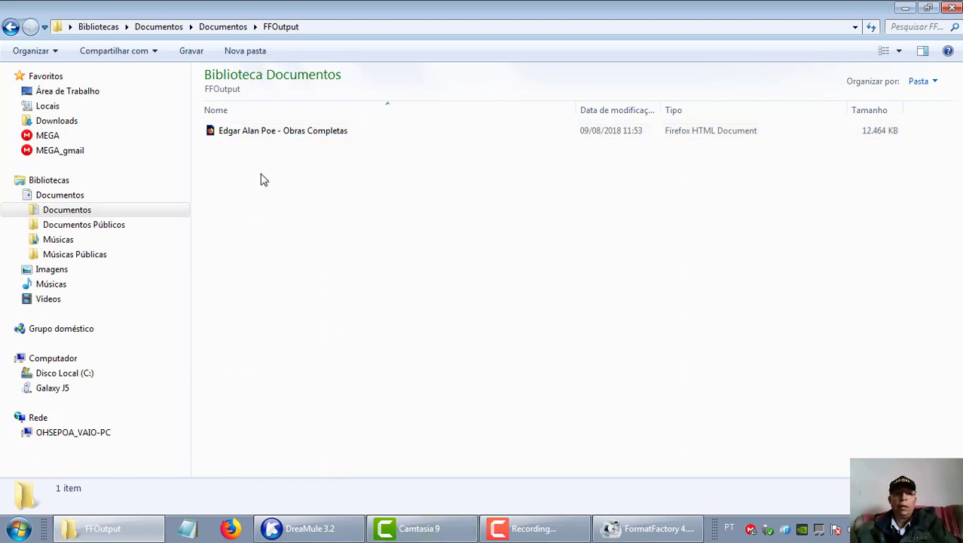
left_click(637, 533)
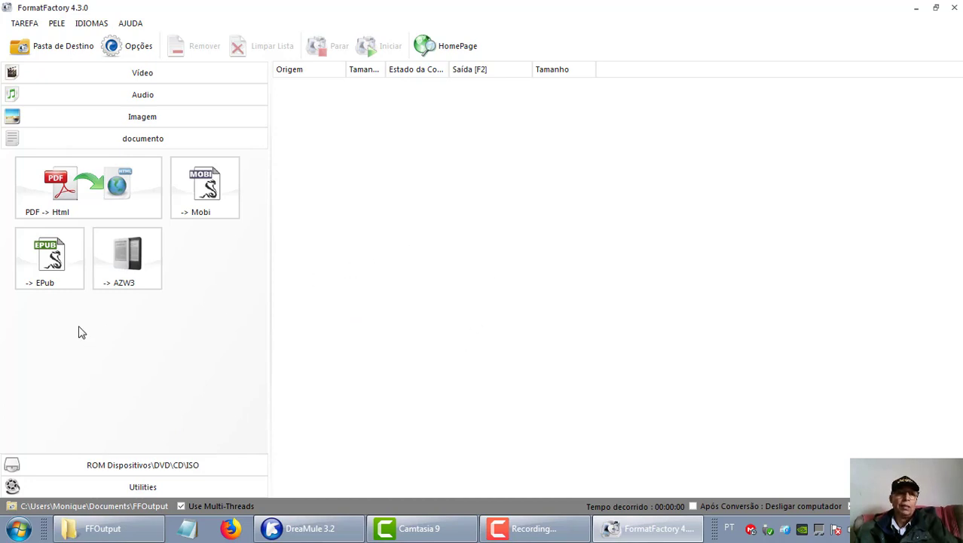
left_click(60, 283)
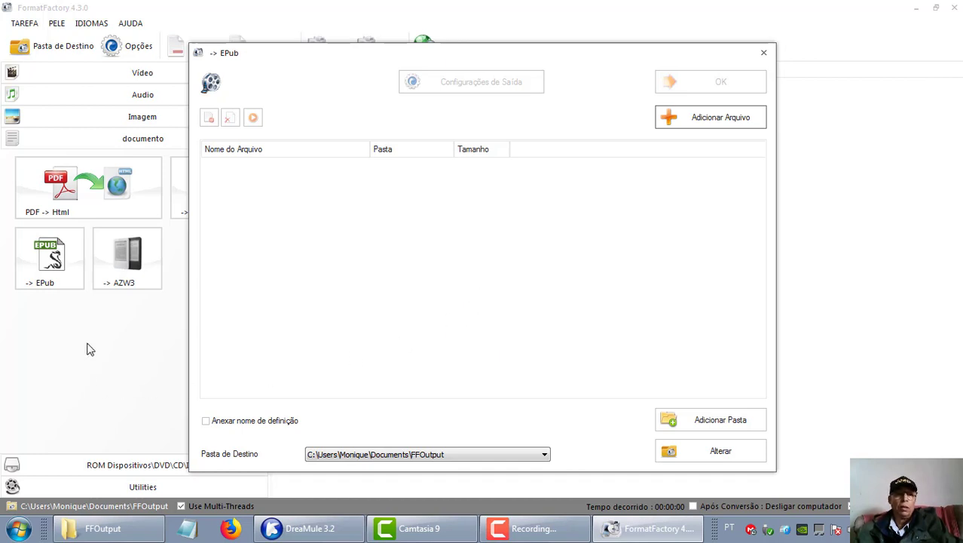
left_click(764, 53)
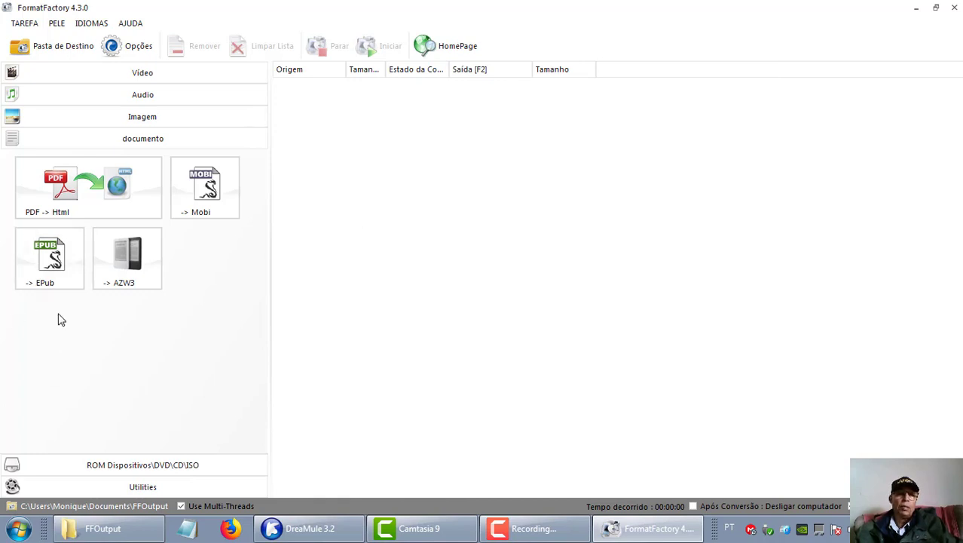
left_click(60, 285)
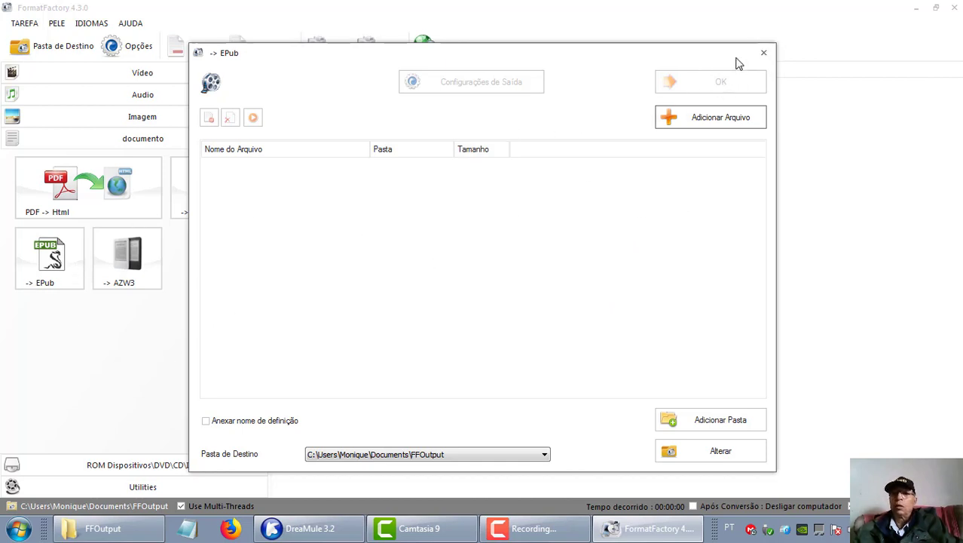
left_click(764, 53)
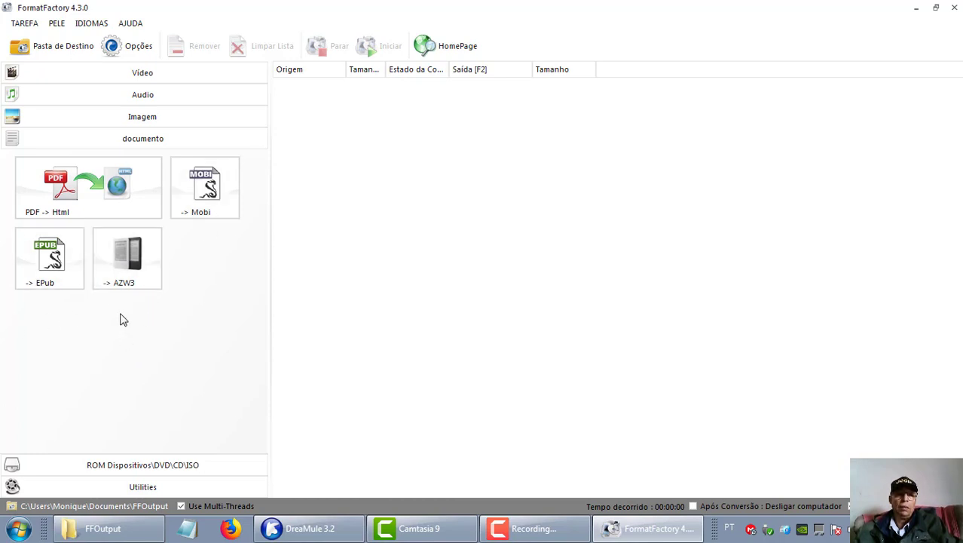
Set up an EPub conversion and add the "Edgar Alan Poe - Obras Completas" PDF from the Downloads folder.
left_click(50, 282)
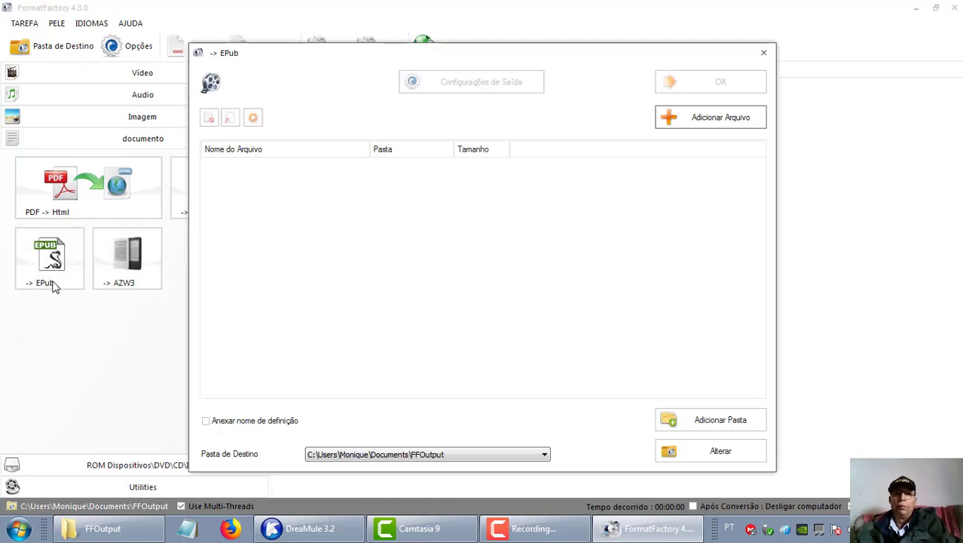
left_click(708, 121)
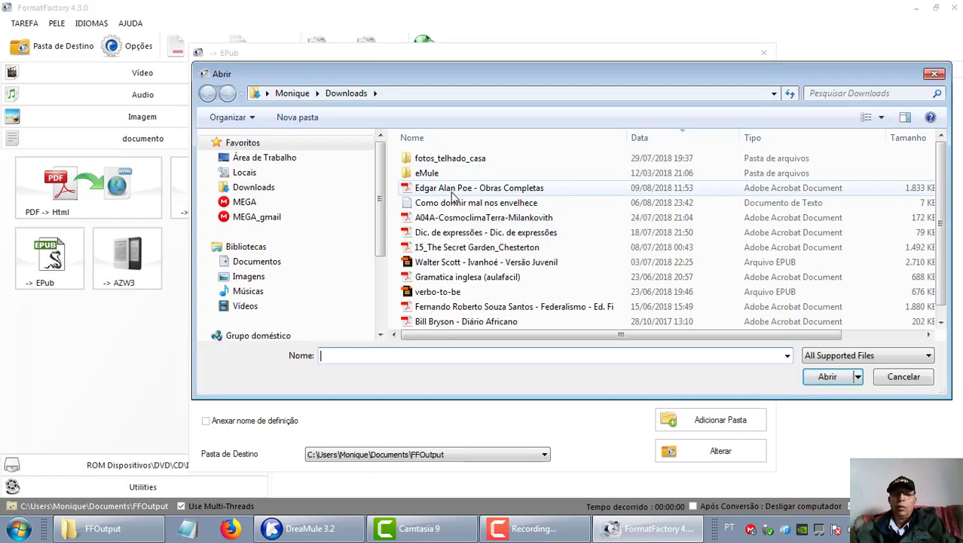
left_click(455, 190)
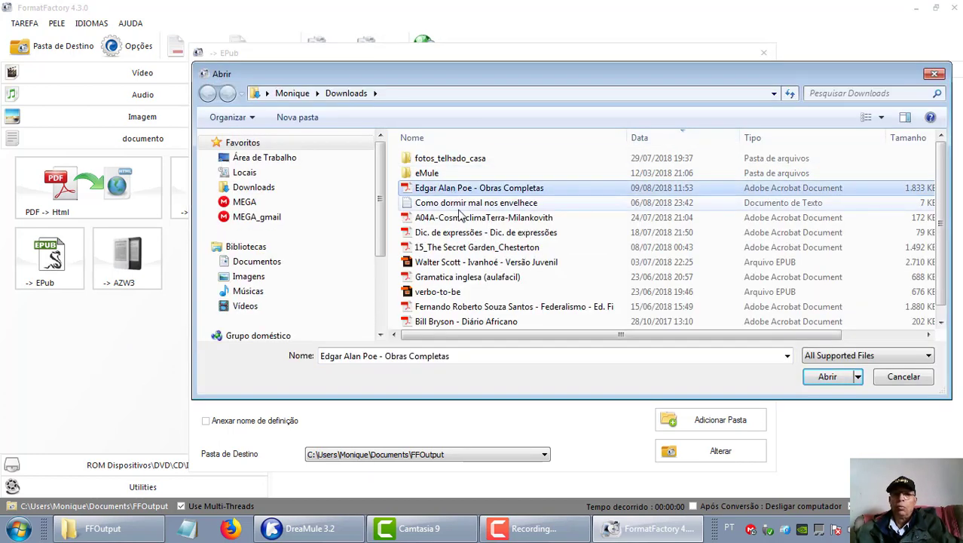
left_click(462, 204)
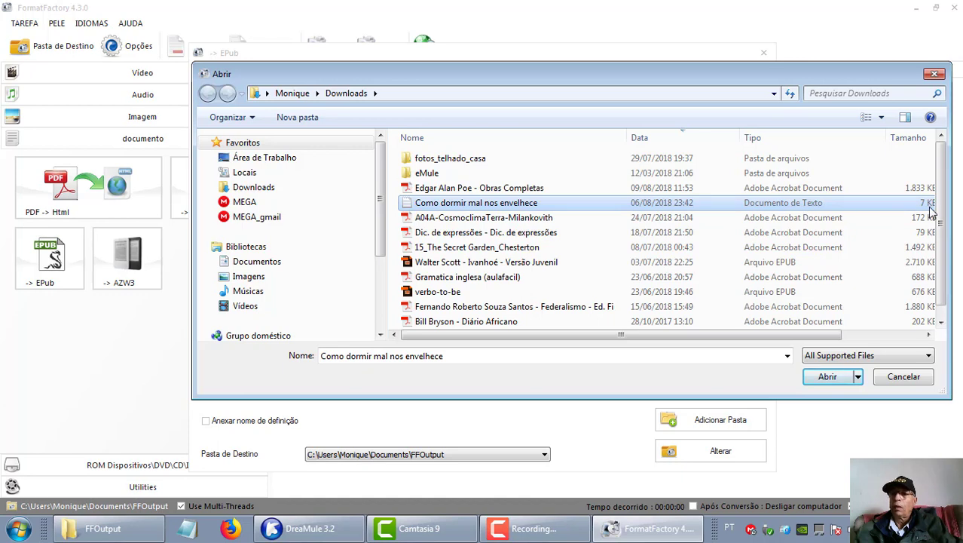
mouse_move(942, 215)
left_mouse_down()
mouse_move(943, 254)
mouse_move(941, 206)
left_mouse_up()
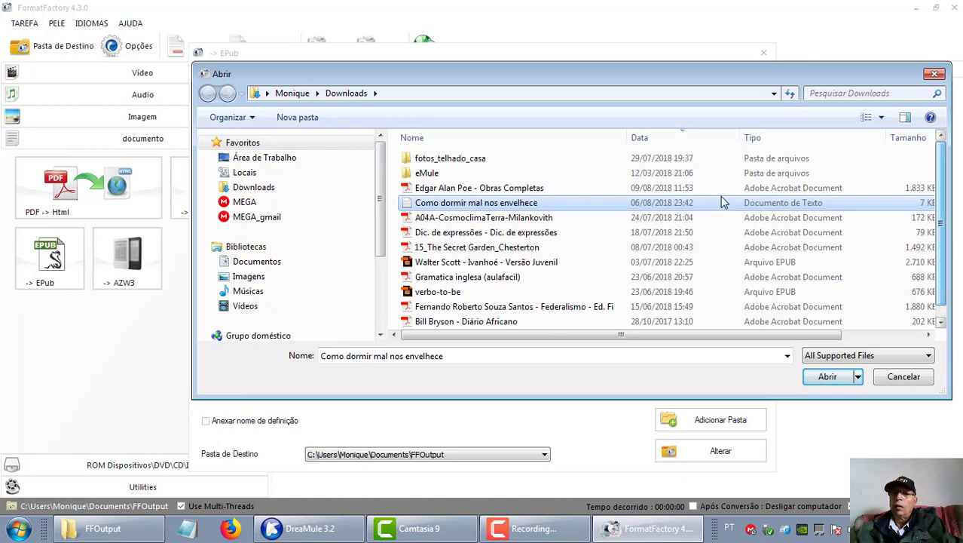
left_click(472, 190)
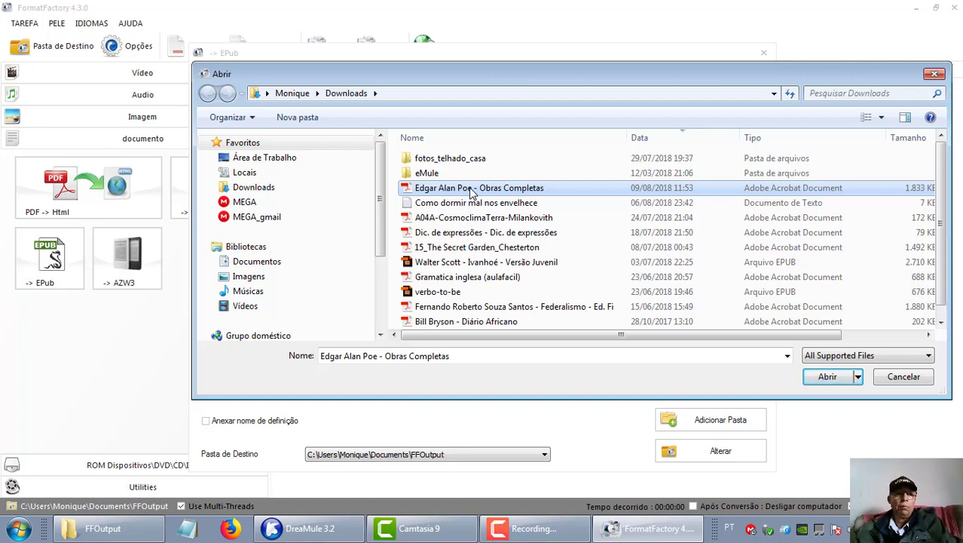
double_click(471, 190)
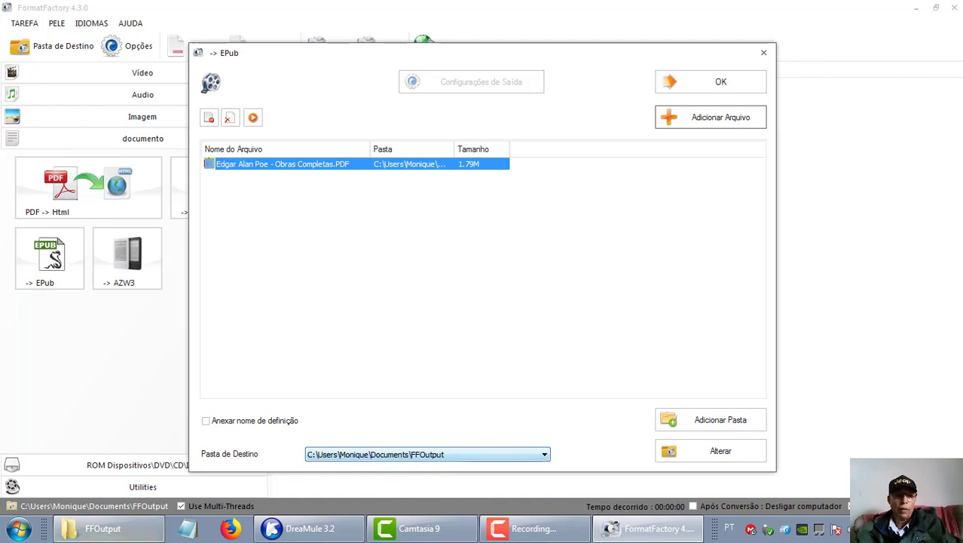
Confirm the EPub task for the "Edgar Alan Poe - Obras Completas" PDF and start the conversion.
left_click(116, 535)
left_click(115, 536)
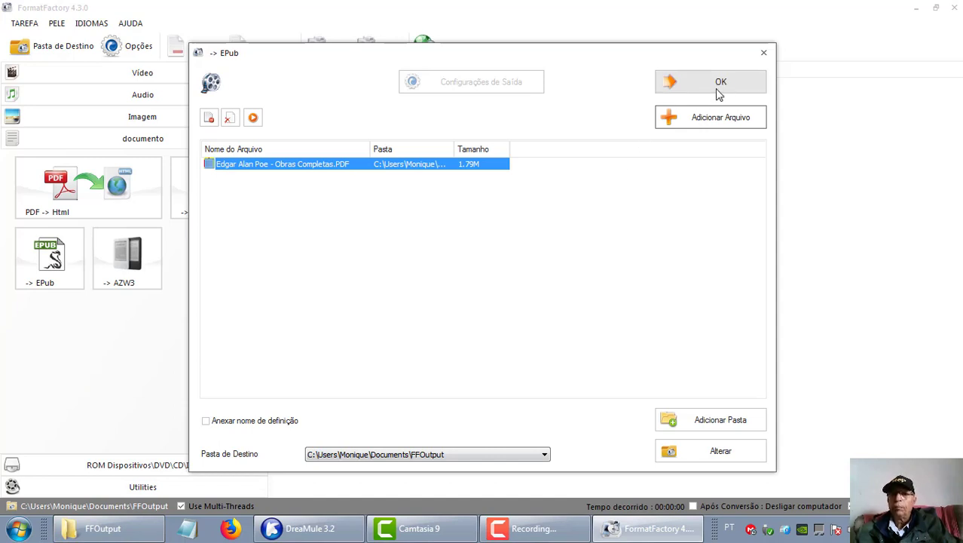
left_click(722, 85)
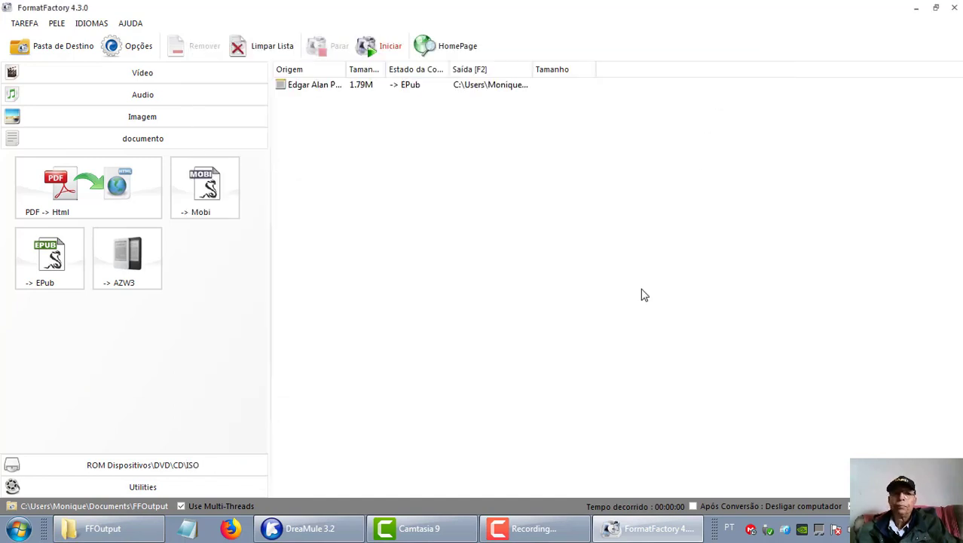
left_click(393, 50)
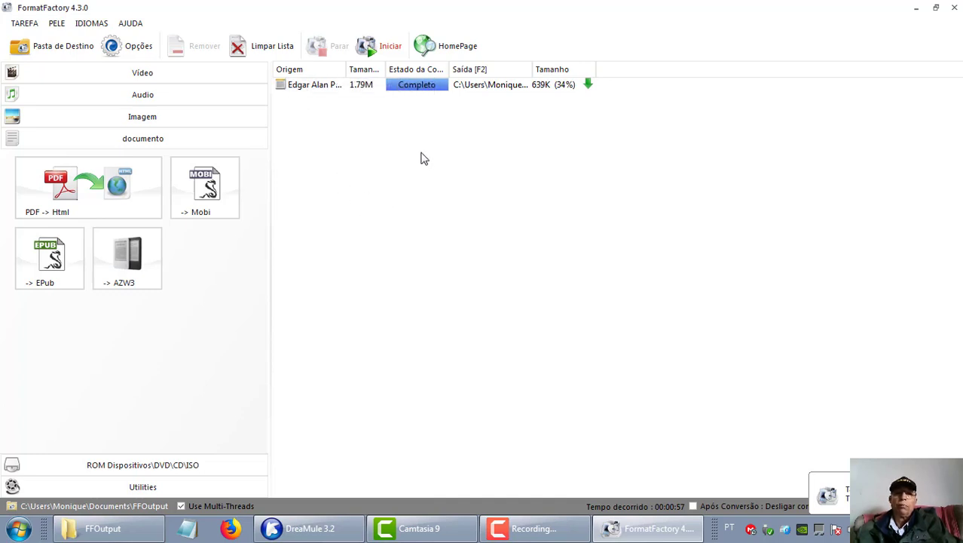
Queue EPub conversions for the "Dic. de expressões - Dic. de expressões", "15_The Secret Garden_Chesterton" and "Gramatica inglesa (aulafacil)" PDFs.
left_click(42, 270)
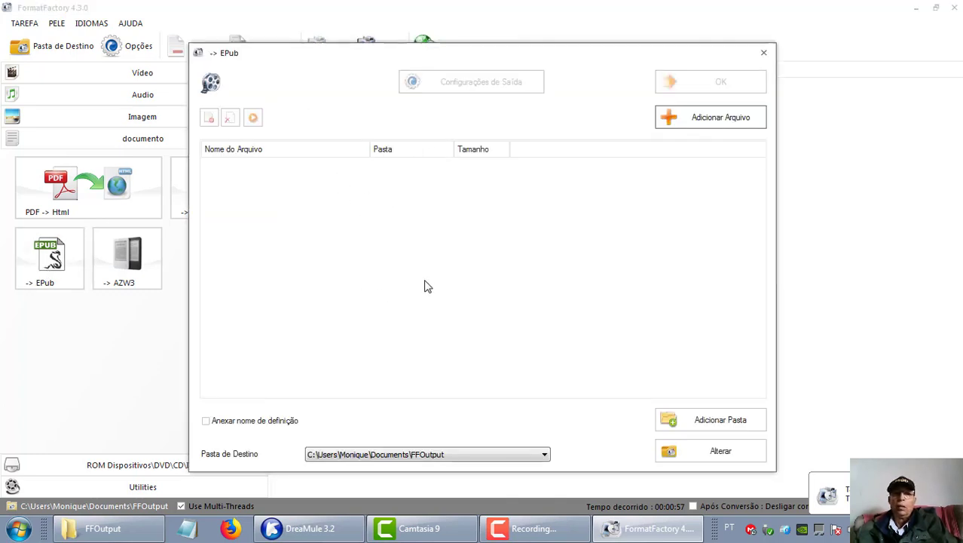
left_click(700, 123)
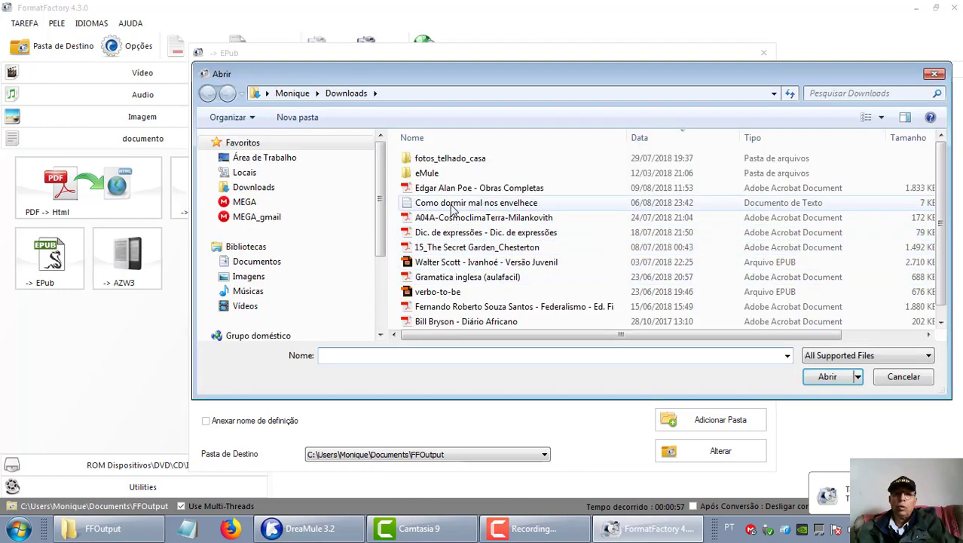
left_click(455, 191)
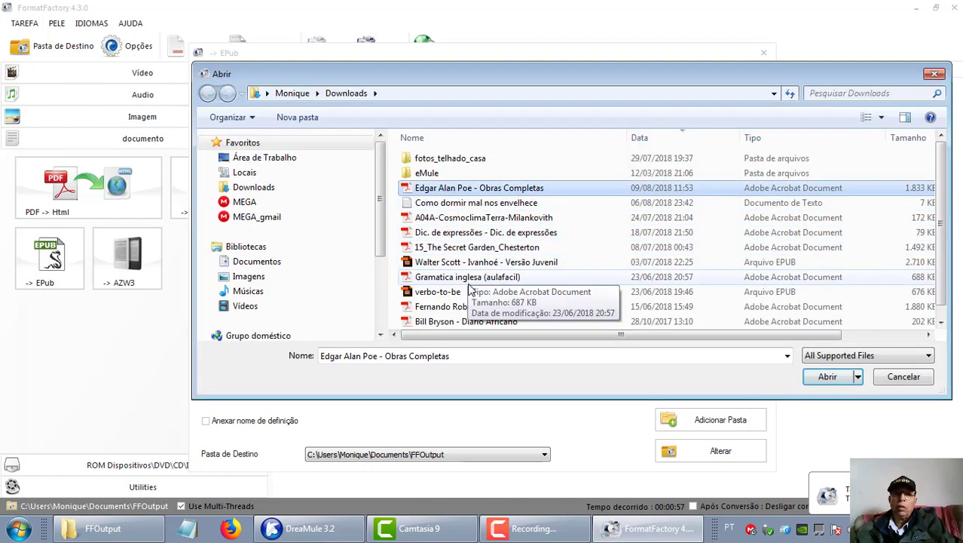
left_click(462, 233, "ctrl")
left_click(464, 247, "ctrl")
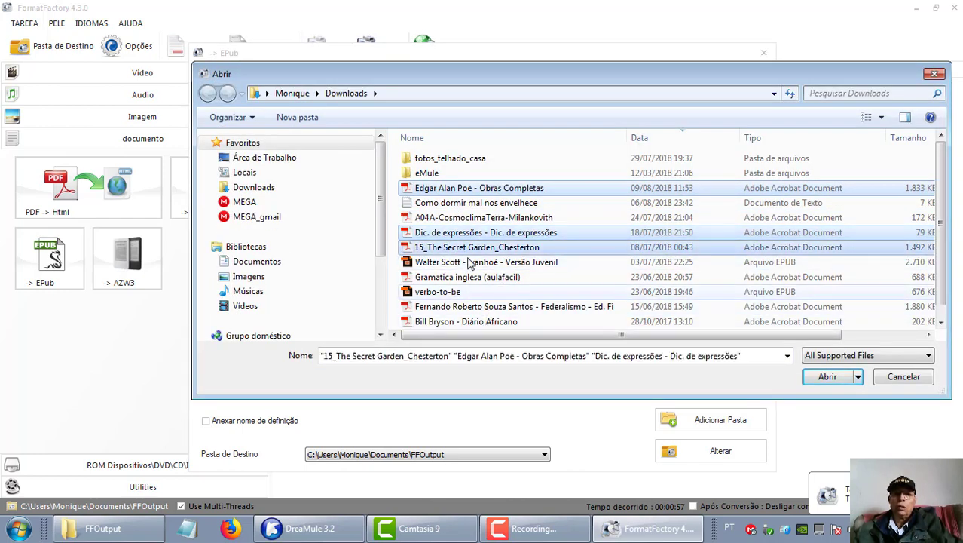
left_click(473, 196, "ctrl")
left_click(461, 249, "ctrl")
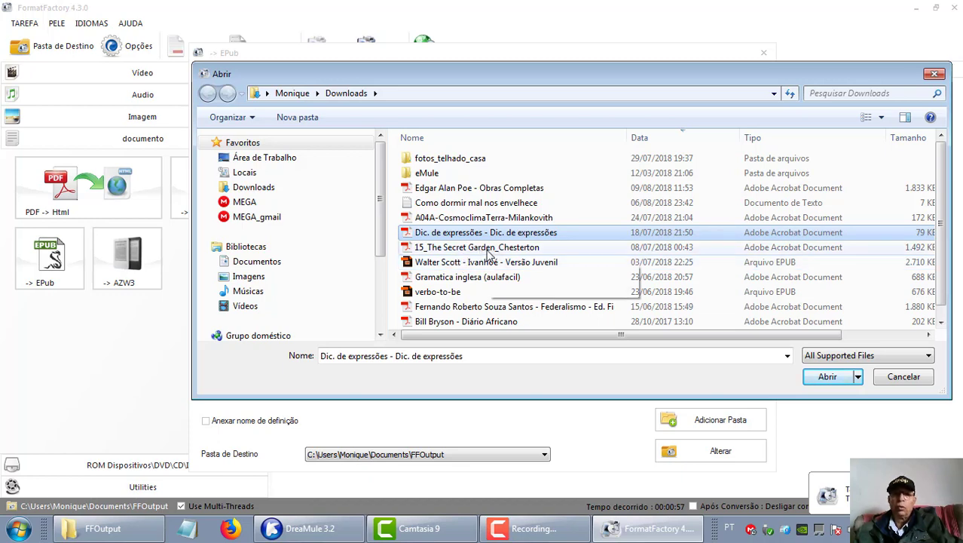
left_click(488, 254, "ctrl")
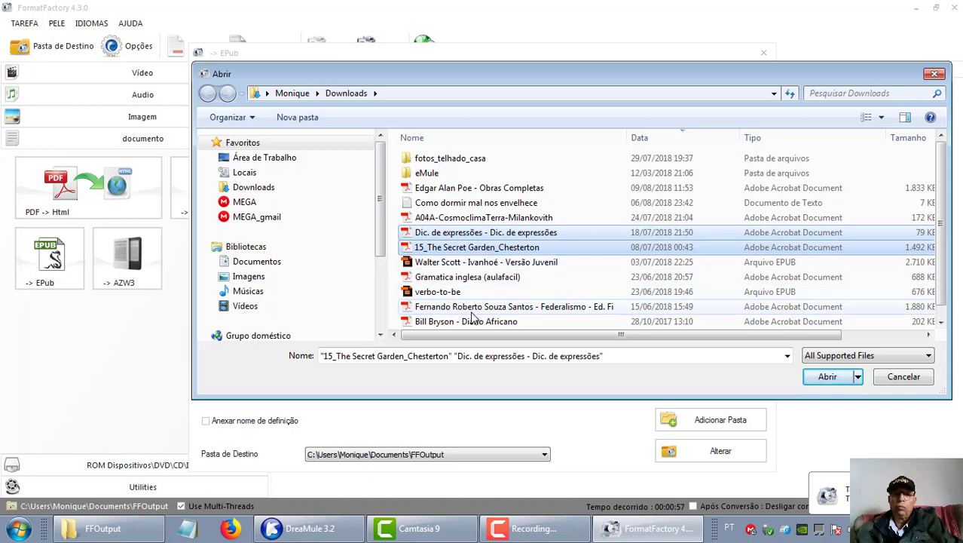
left_click(455, 278, "ctrl")
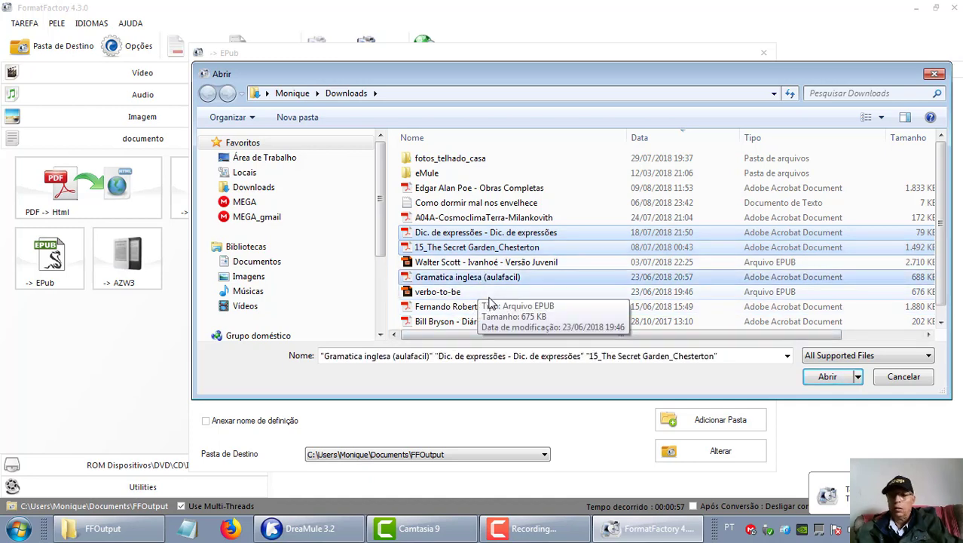
key("Return")
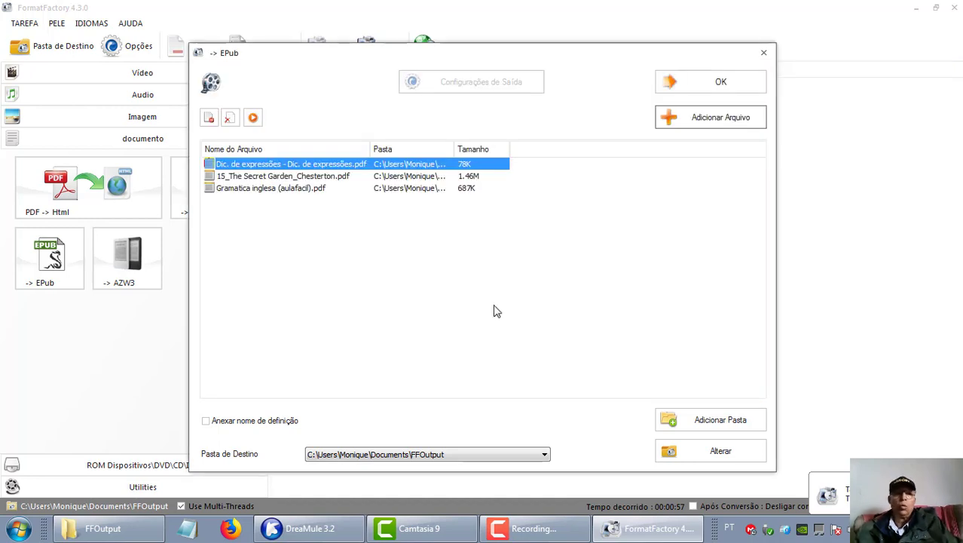
left_click(713, 85)
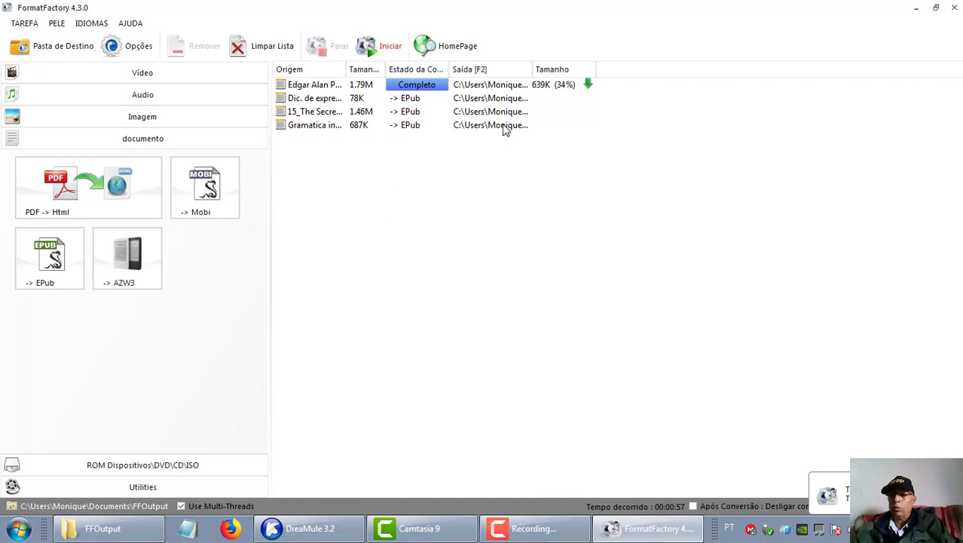
Switch to the FFOutput folder in the file explorer and open the converted "Edgar Alan Poe - Obras Completas" EPUB in Adobe Digital Editions.
left_click(130, 530)
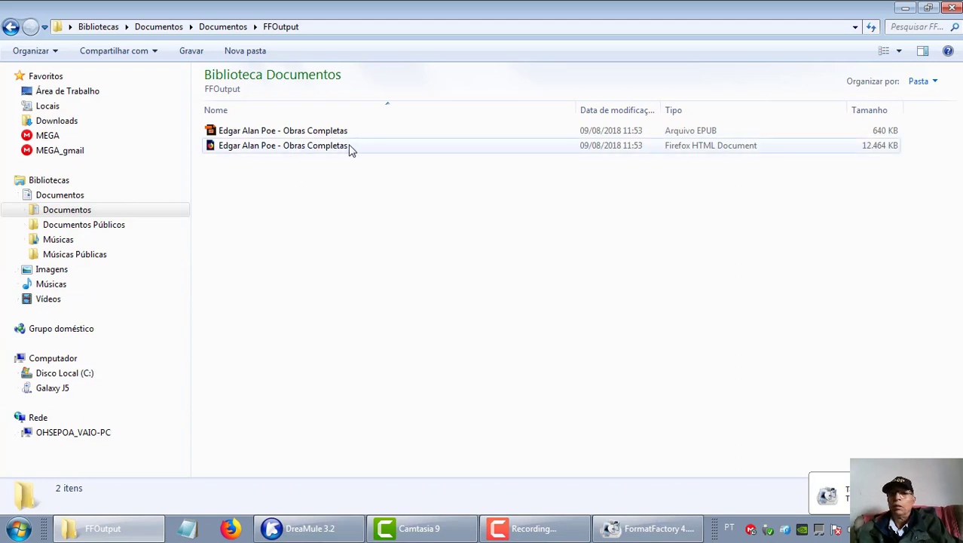
left_click(711, 132)
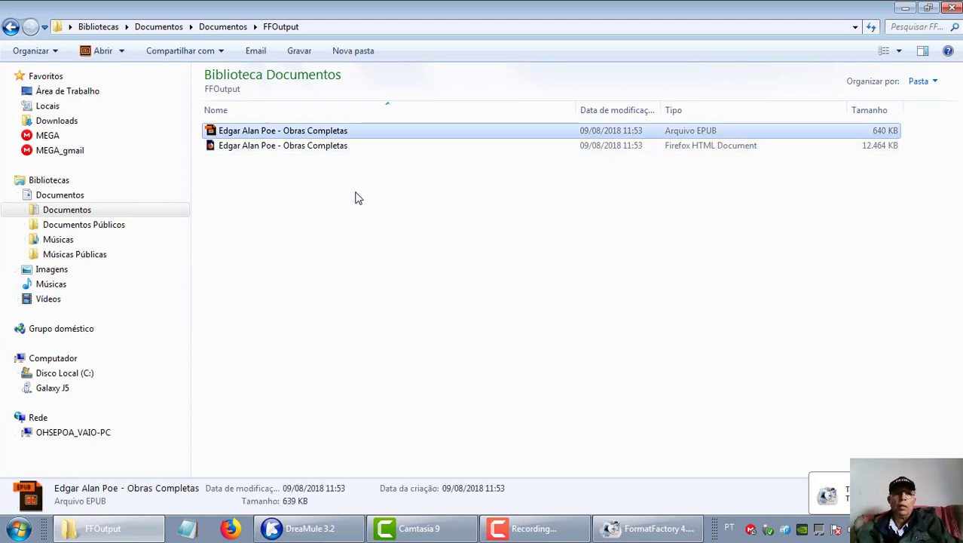
double_click(310, 133)
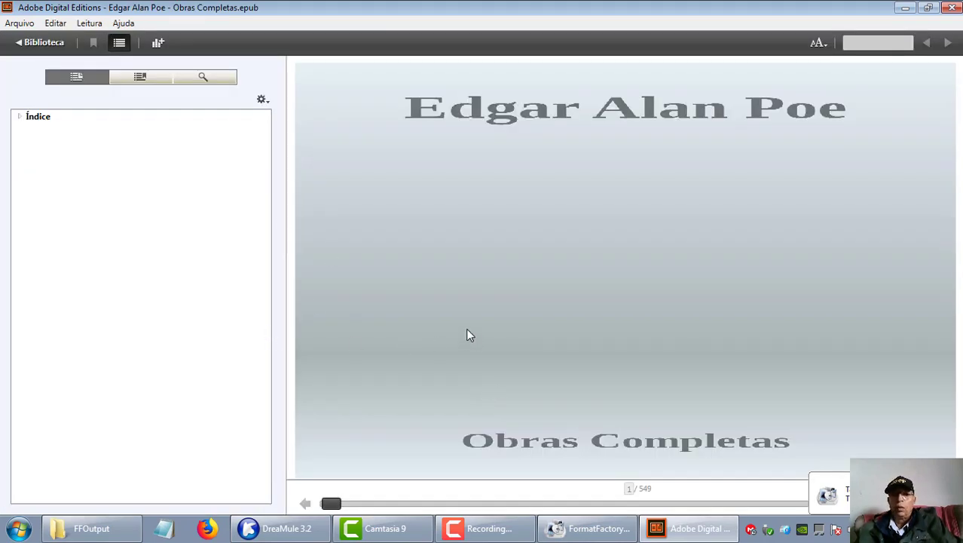
Skim the cover, biography, contents and poem pages at the start of the converted EPUB book.
scroll(467, 335, "down", 3)
scroll(467, 335, "up", 3)
scroll(466, 340, "down", 7)
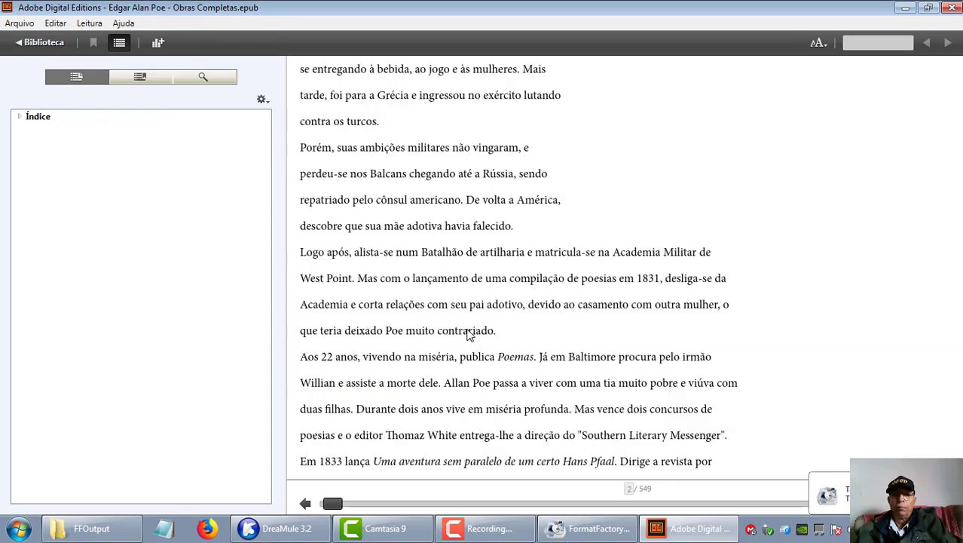
scroll(462, 350, "down", 6)
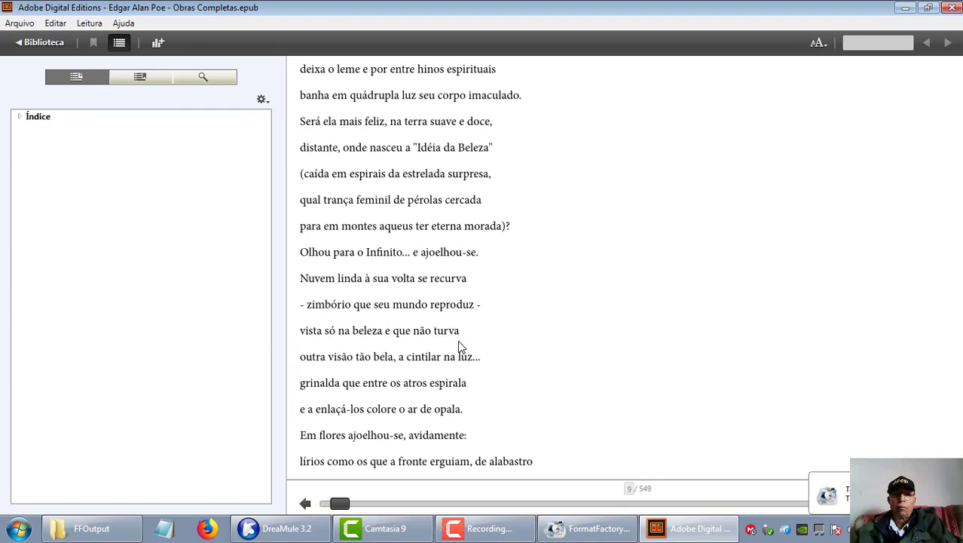
scroll(461, 351, "down", 1)
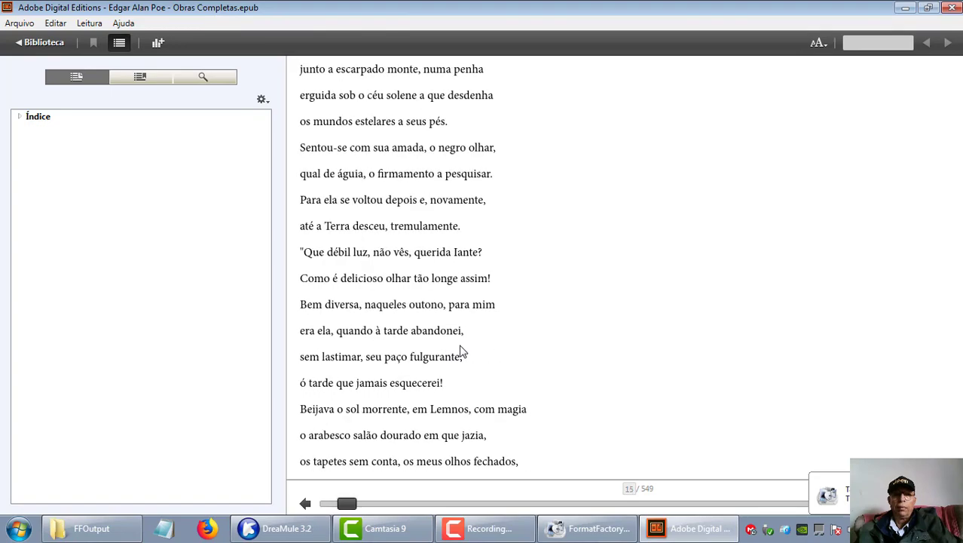
scroll(462, 345, "up", 3)
scroll(404, 303, "up", 4)
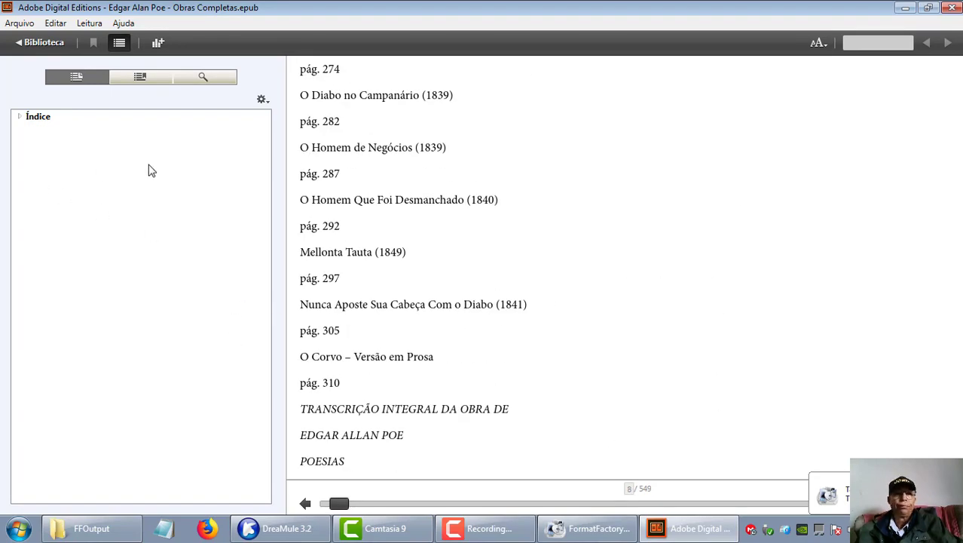
Close the e-book reader without copying the book to its library, and switch back to Format Factory.
left_click(956, 11)
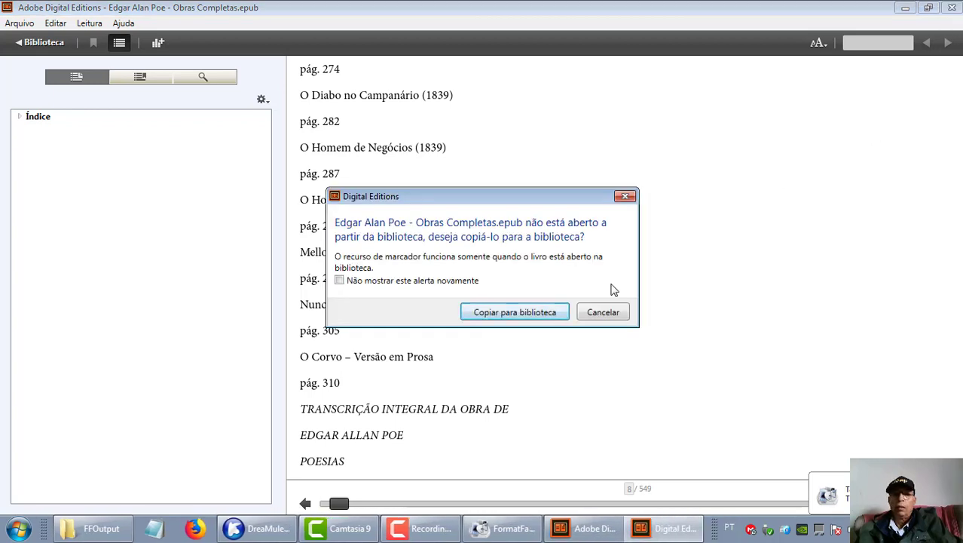
left_click(615, 315)
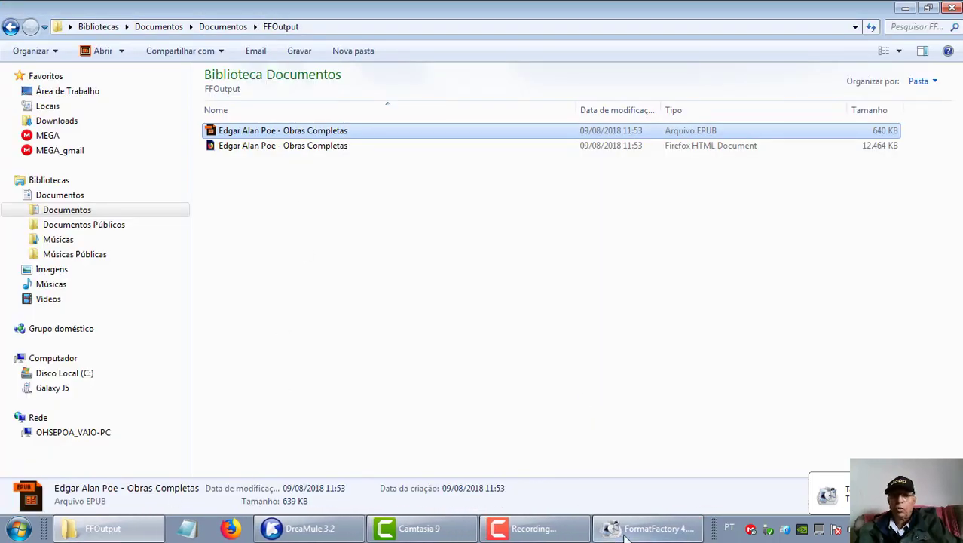
left_click(597, 532)
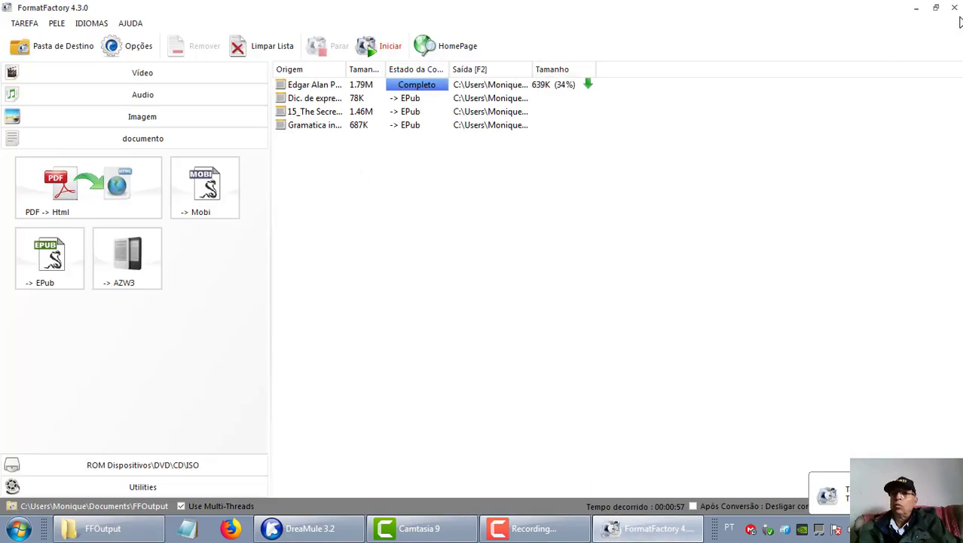